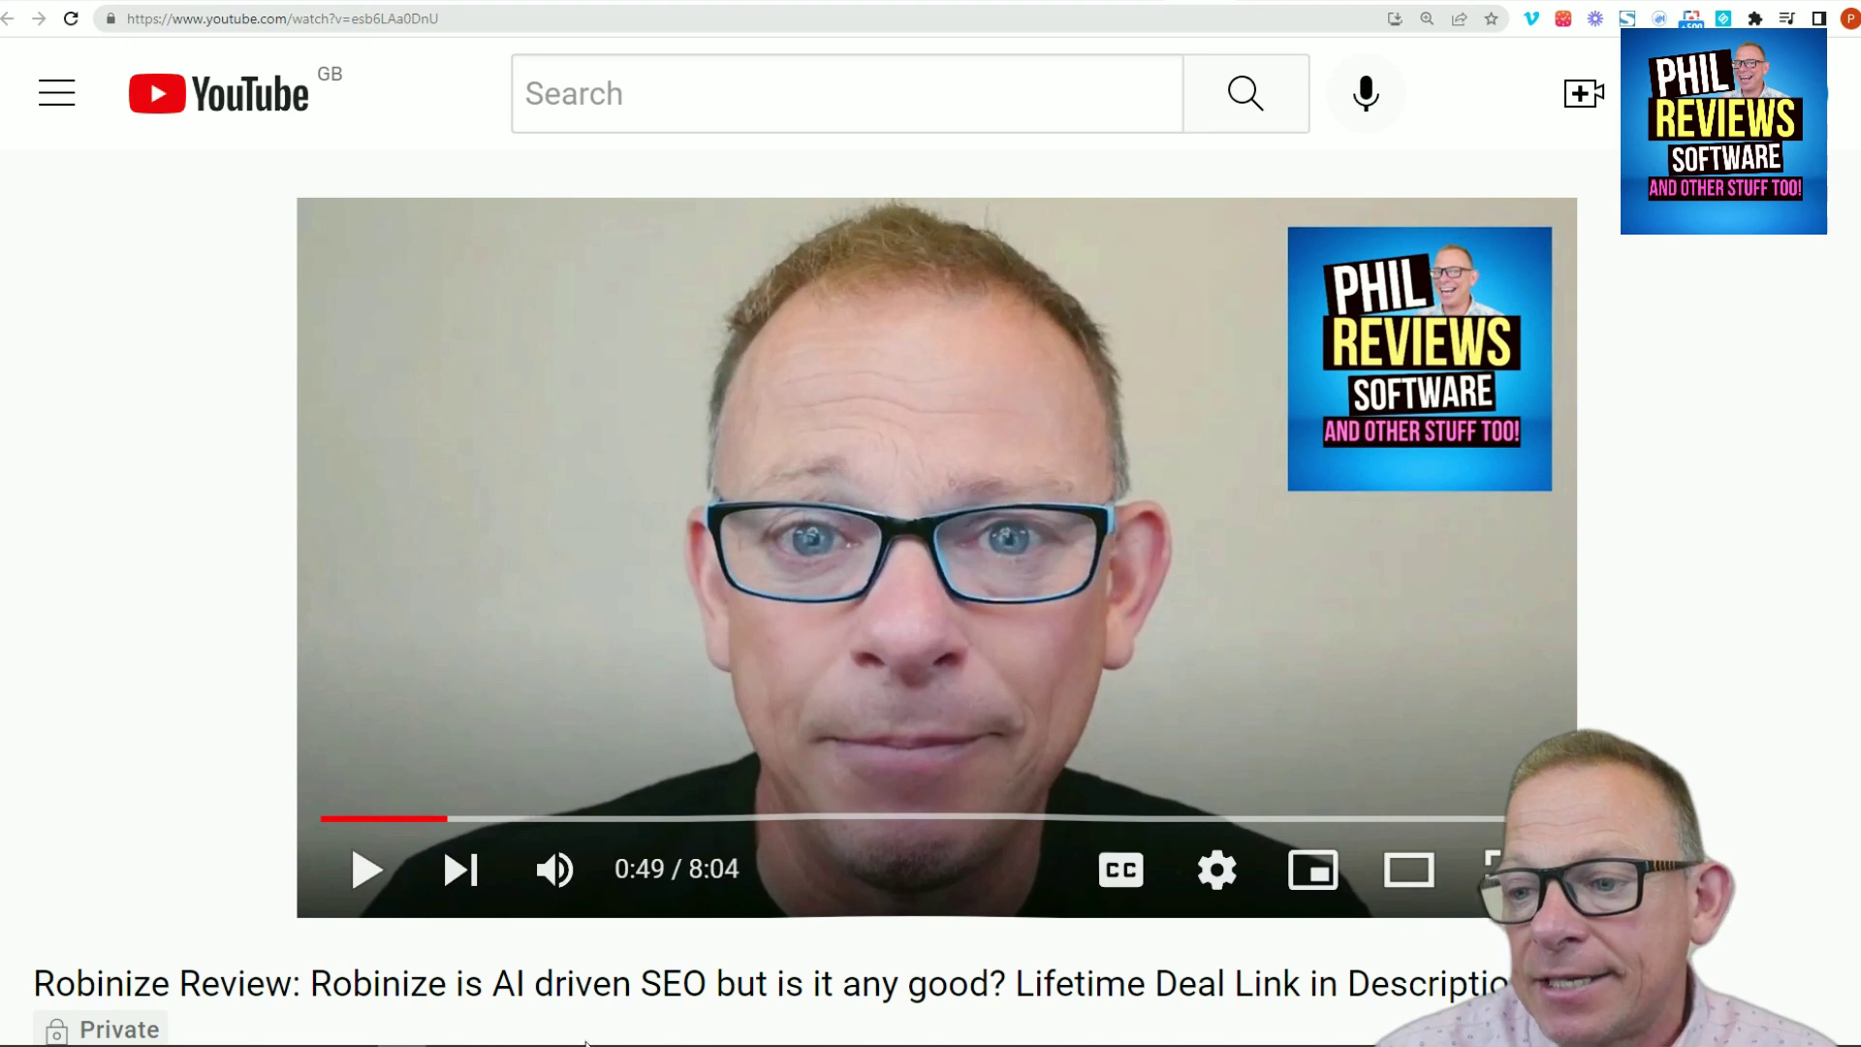
# Step: Copy the Robinize review's YouTube URL so YeetDL detects it and offers MP4 Full HD 1080p
pyautogui.click(549, 1026)
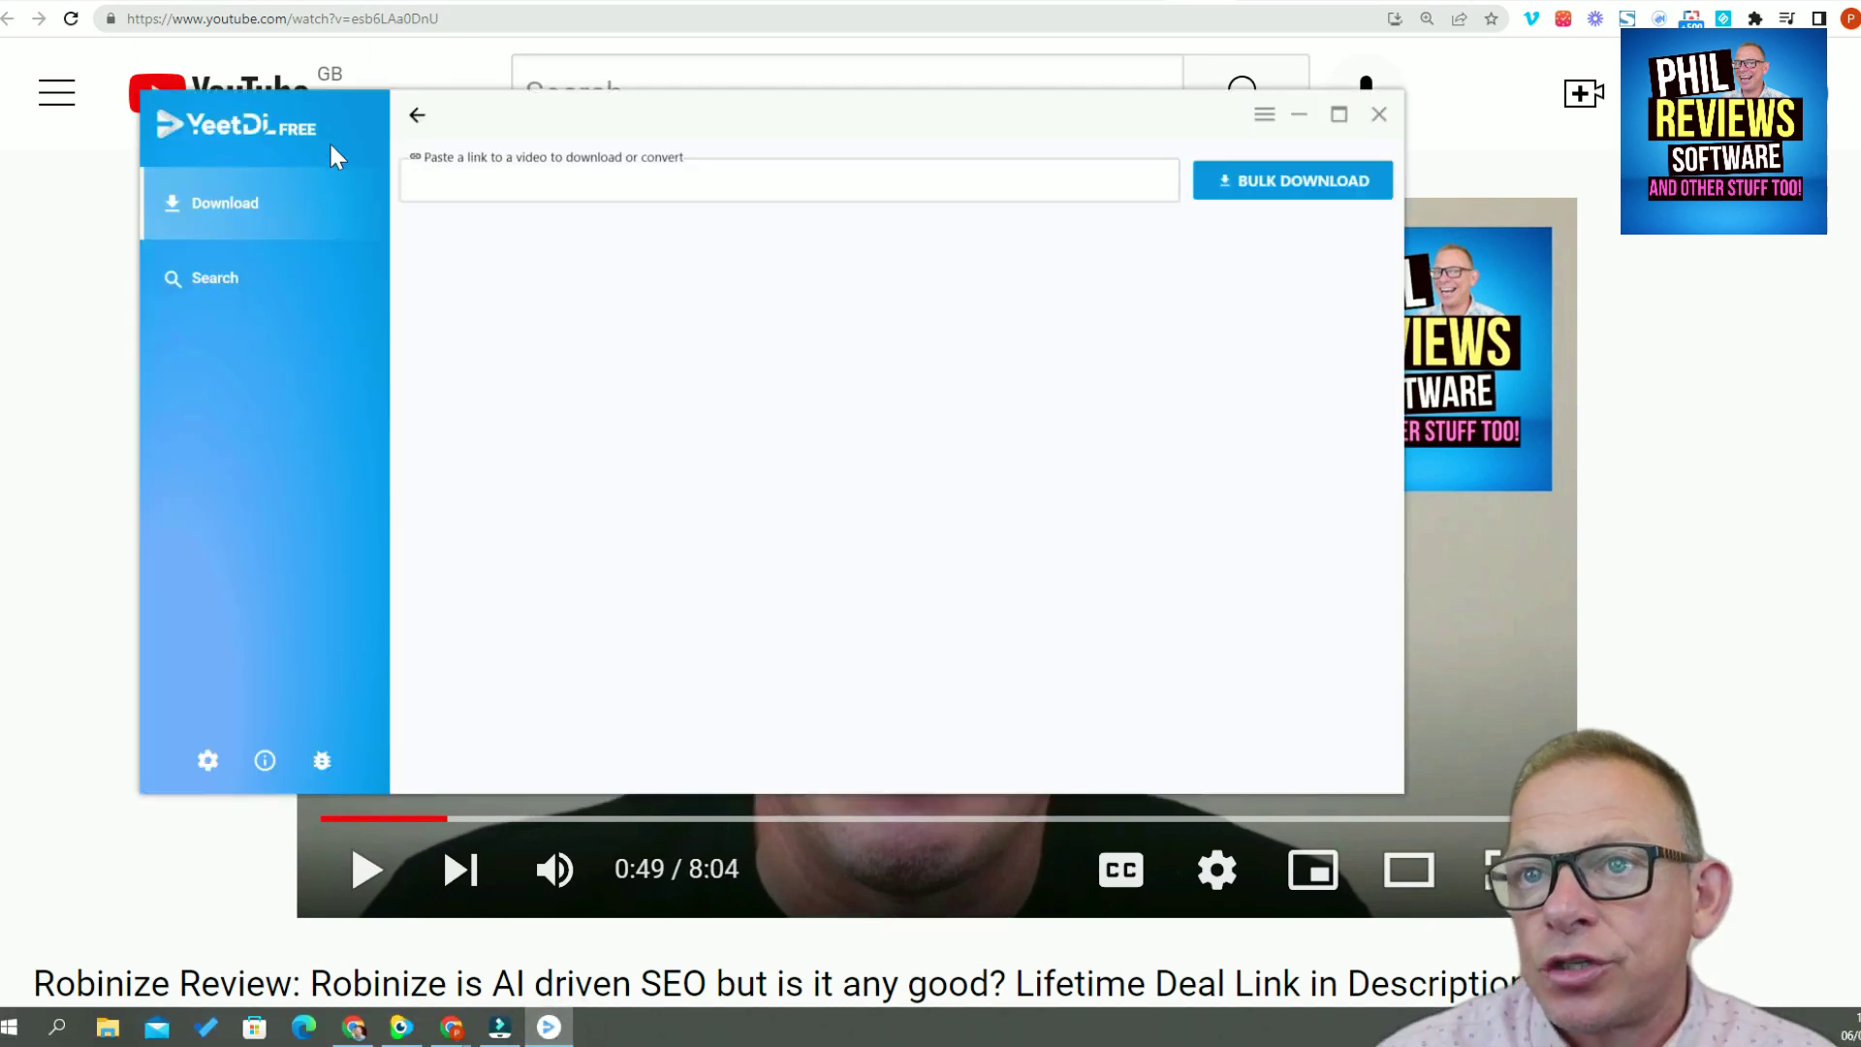
pyautogui.moveTo(418, 120); pyautogui.dragTo(607, 231)
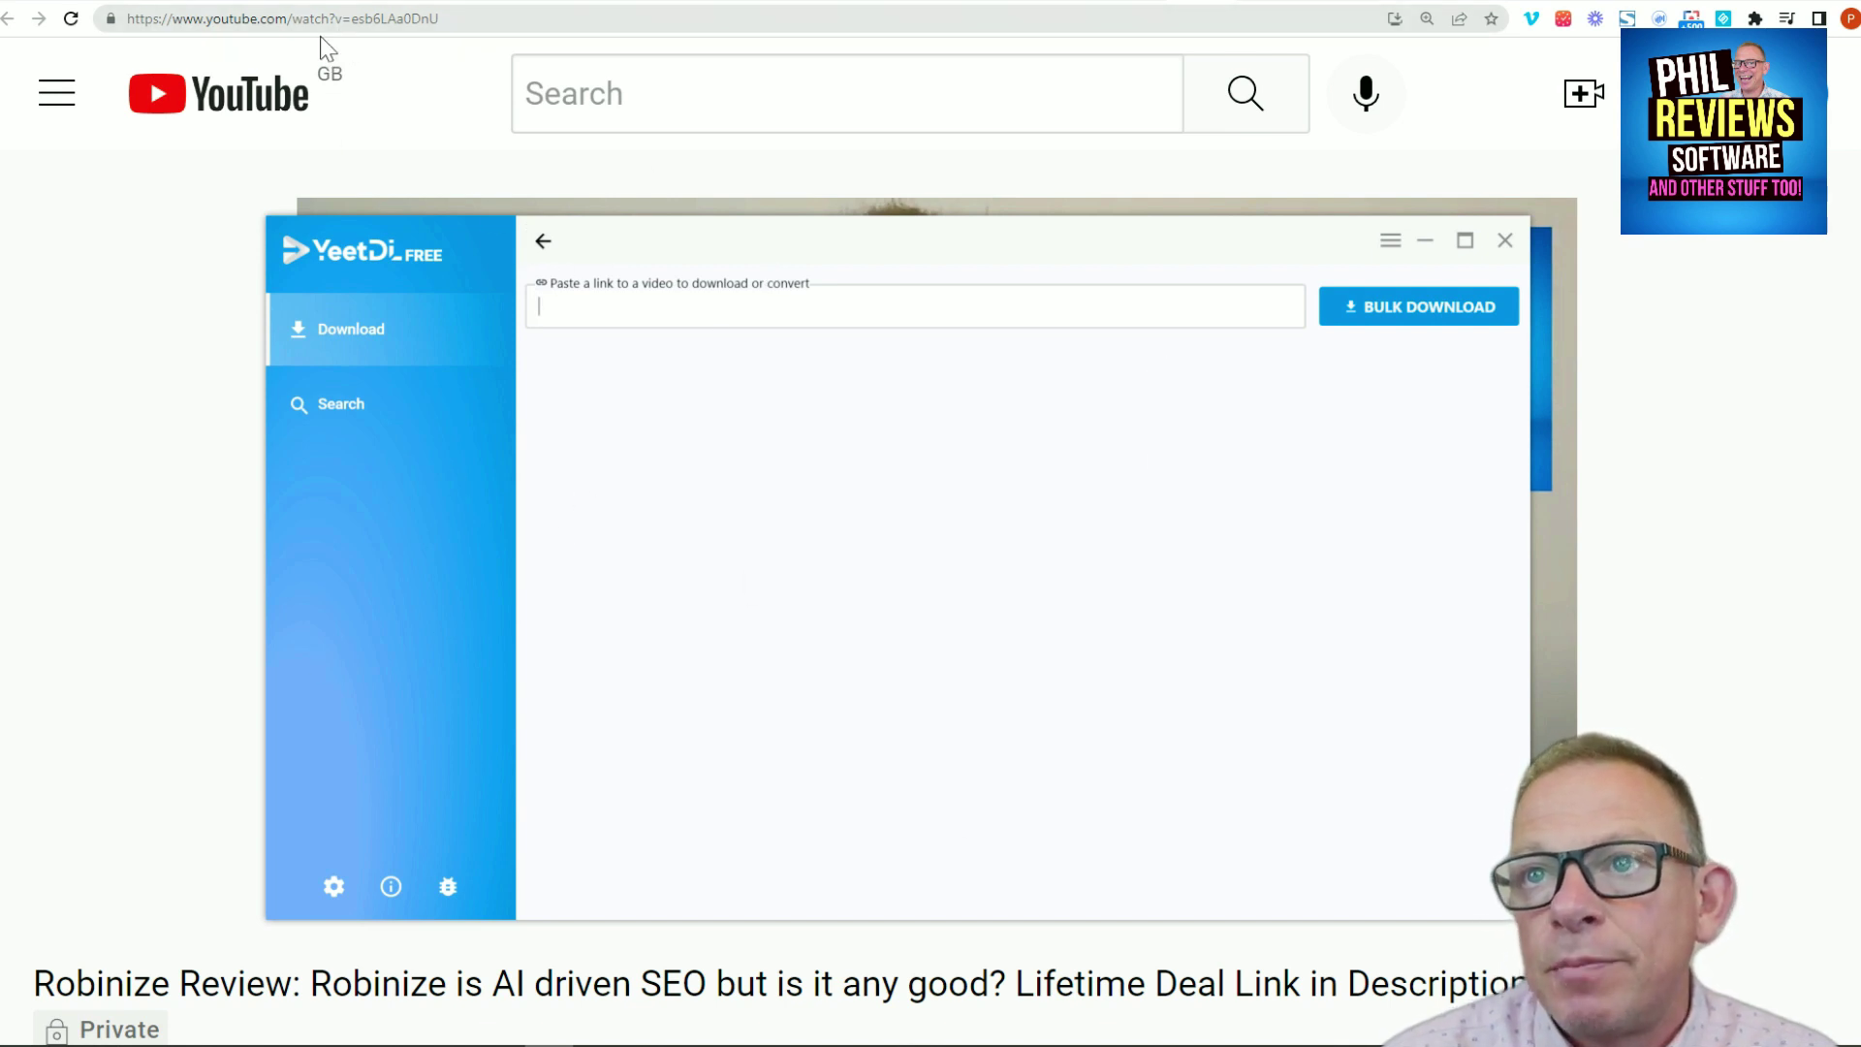
pyautogui.click(371, 19)
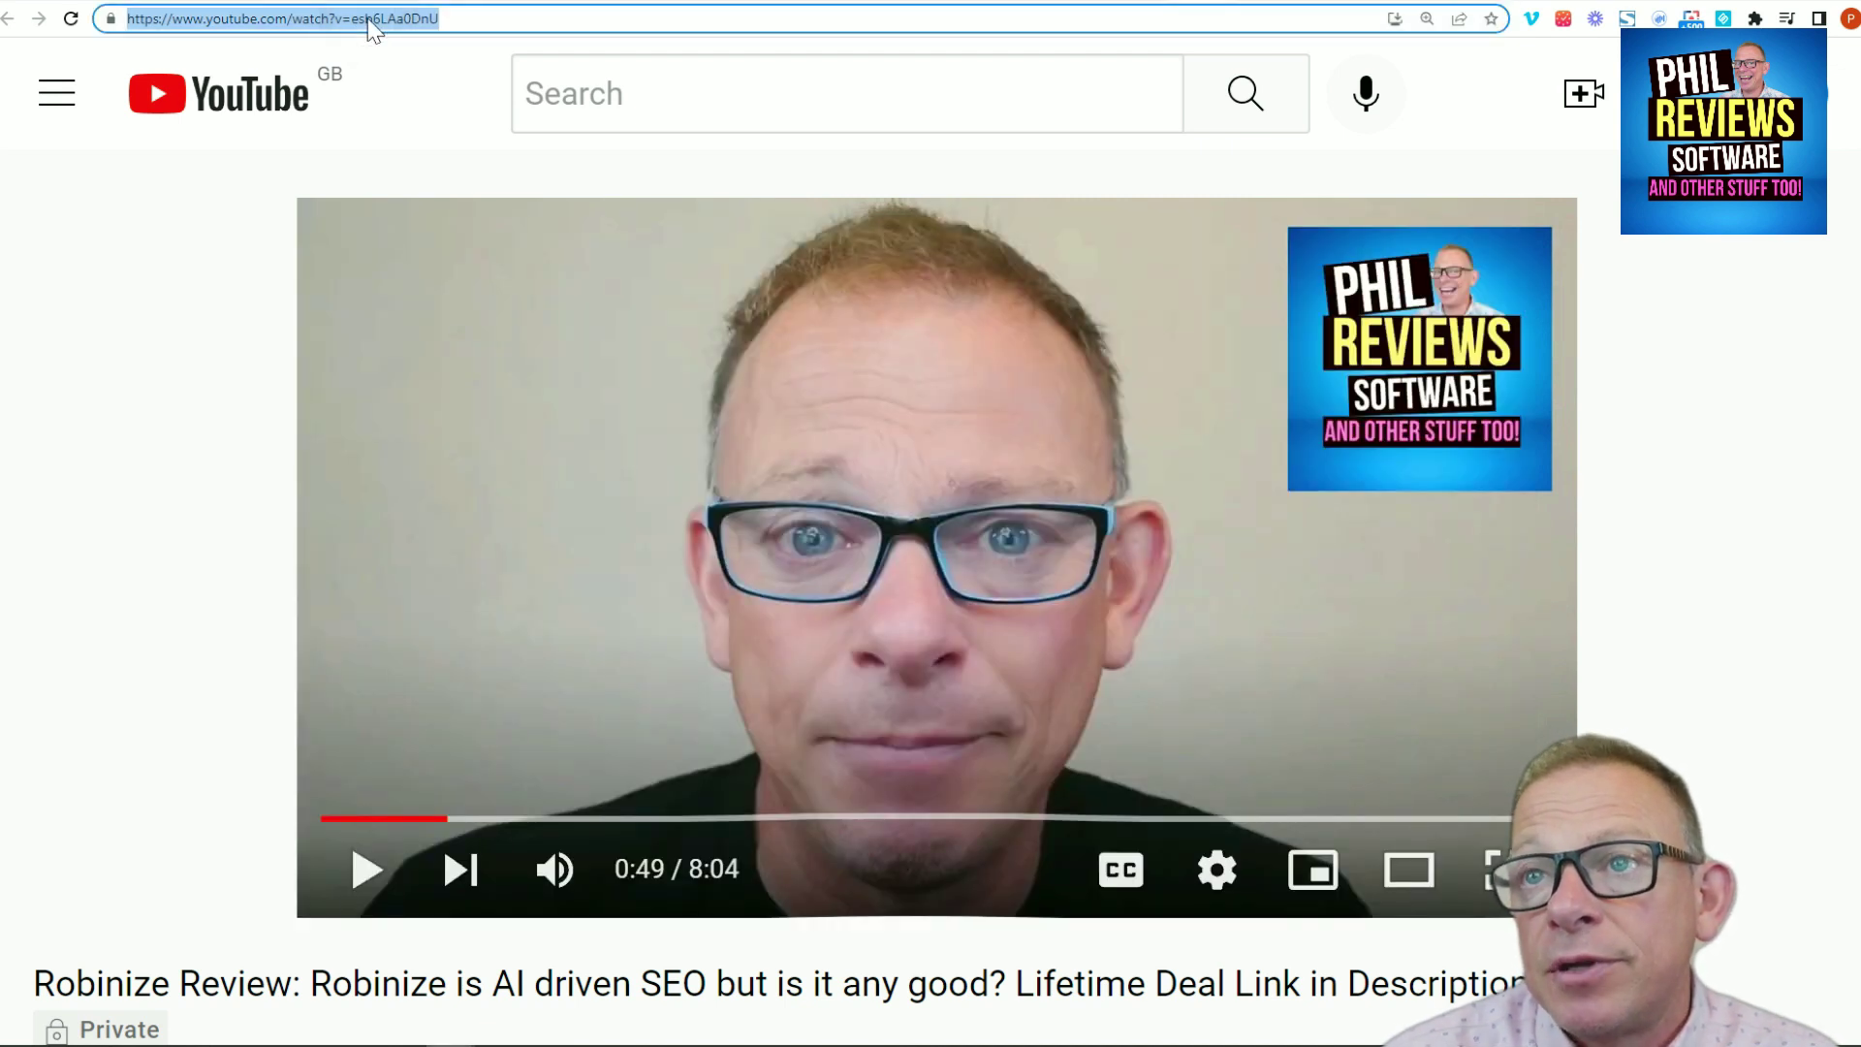
pyautogui.rightClick(371, 18)
pyautogui.click(436, 152)
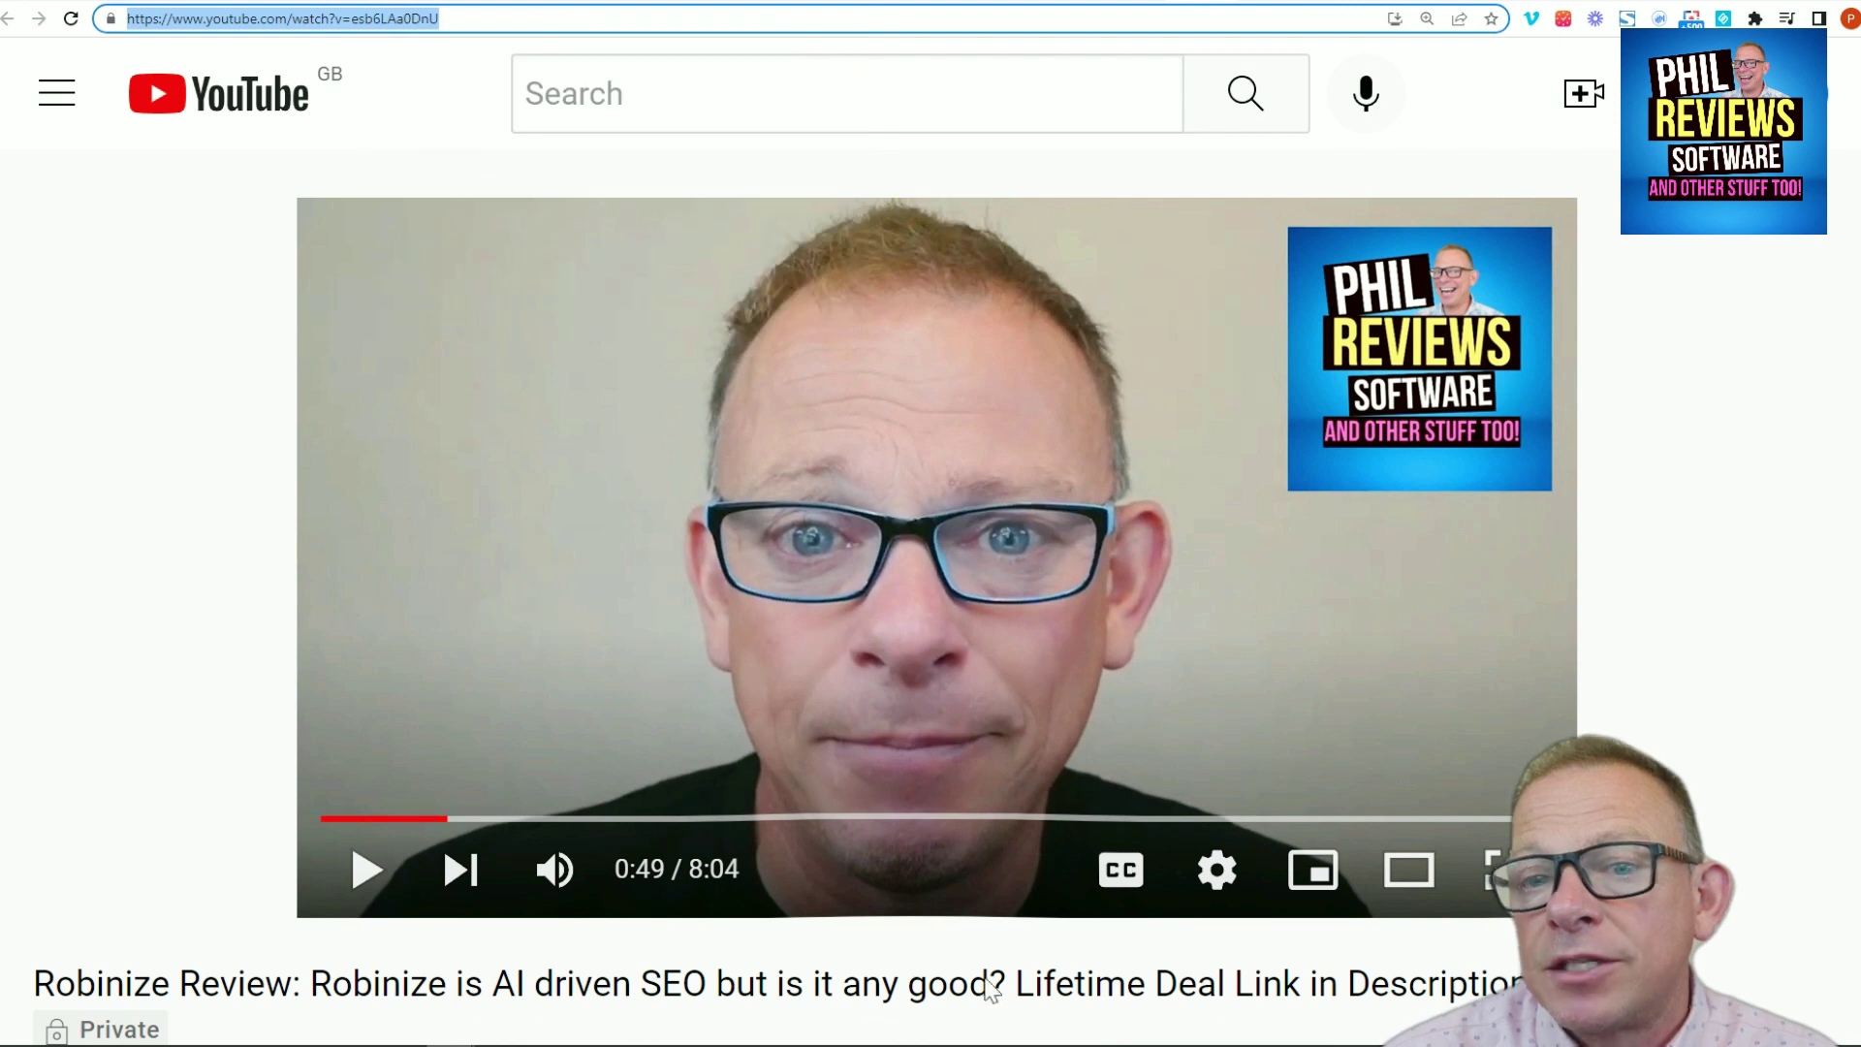
pyautogui.click(555, 1035)
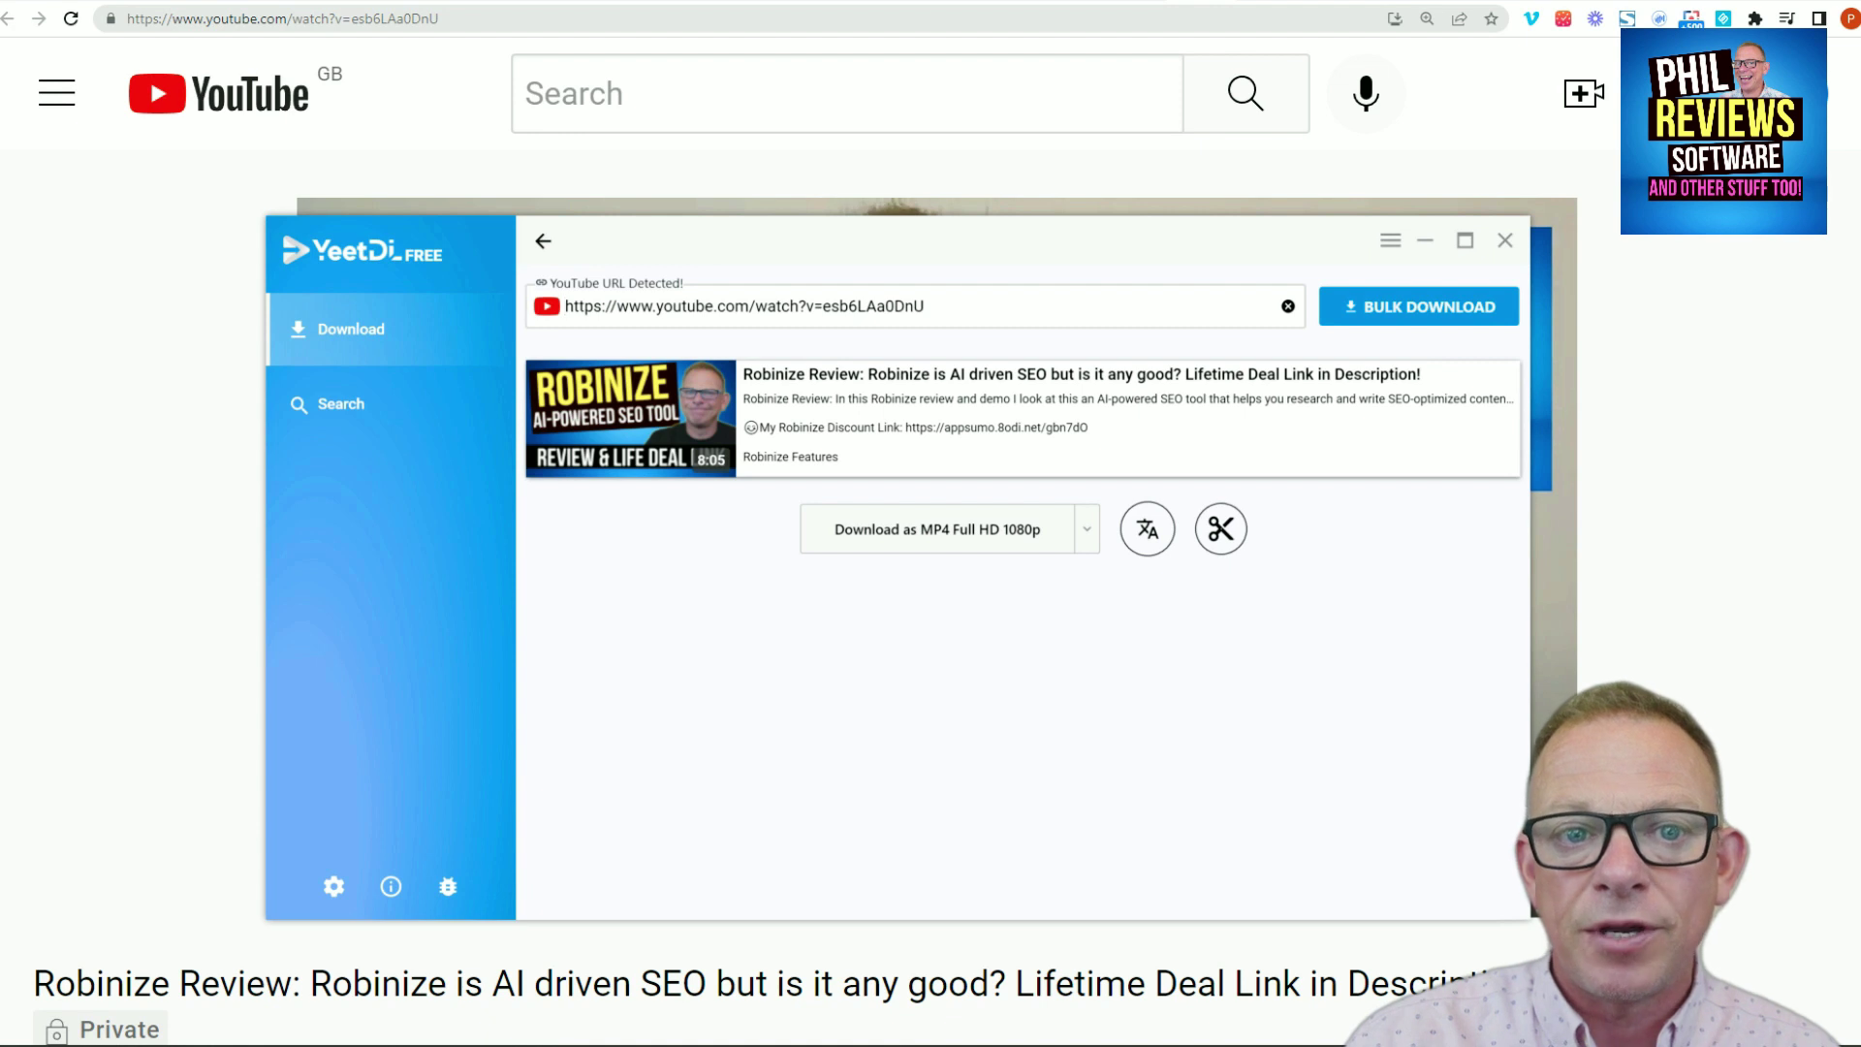
# Step: Browse the format list's MP4, WEBM, AVI, MP3, WAV and M4A resolution and bitrate submenus
pyautogui.click(1087, 531)
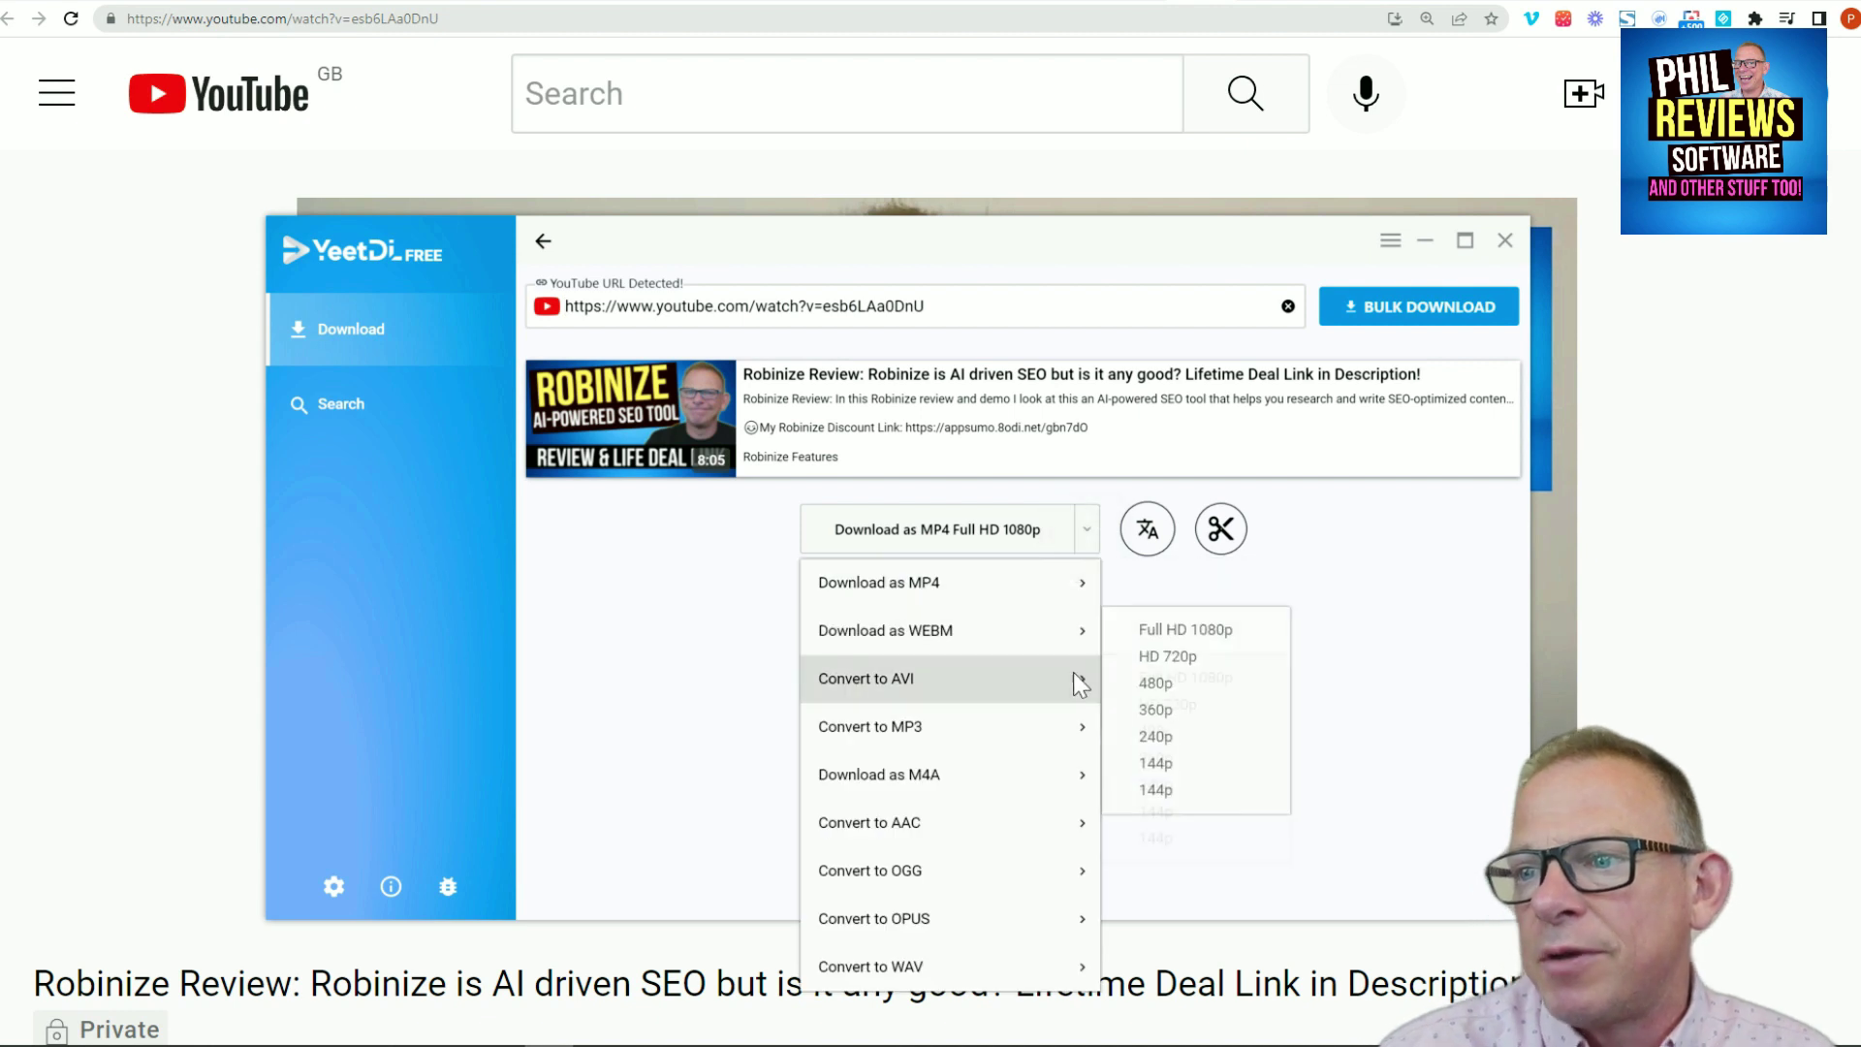
pyautogui.moveTo(811, 605)
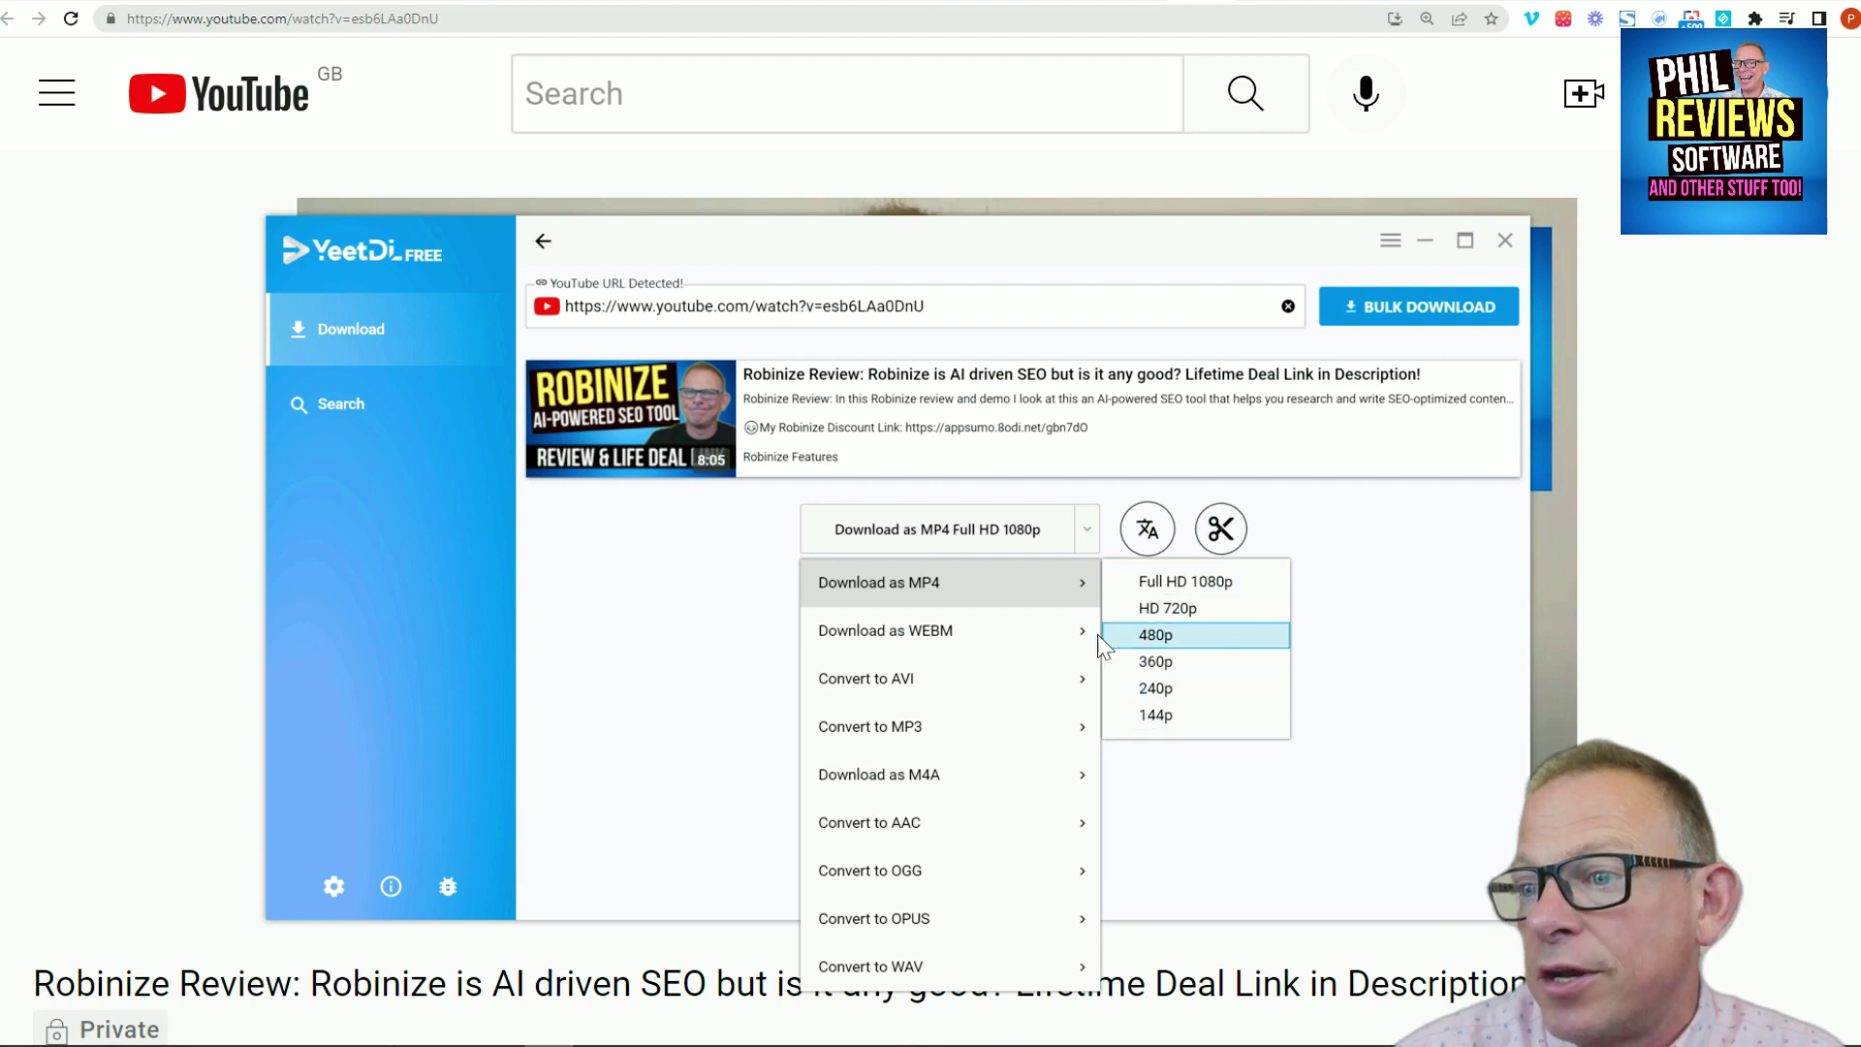
pyautogui.moveTo(899, 647)
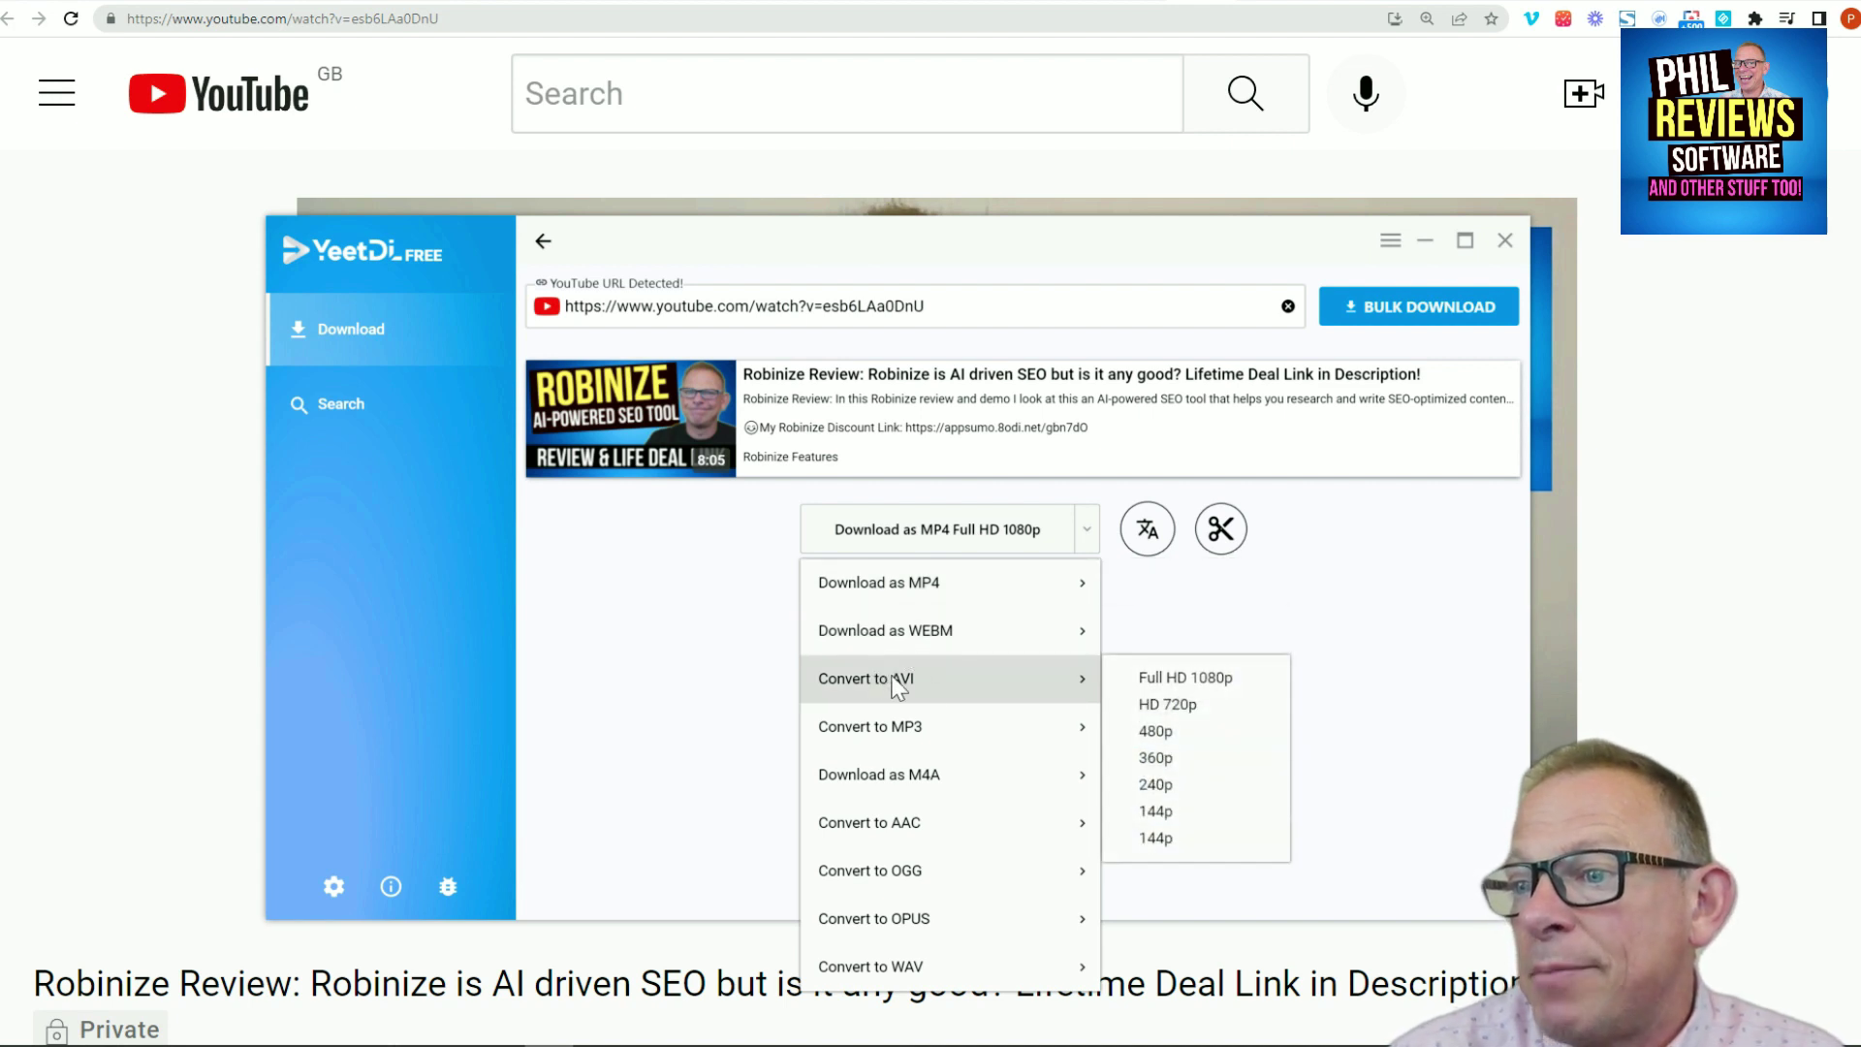
pyautogui.moveTo(906, 737)
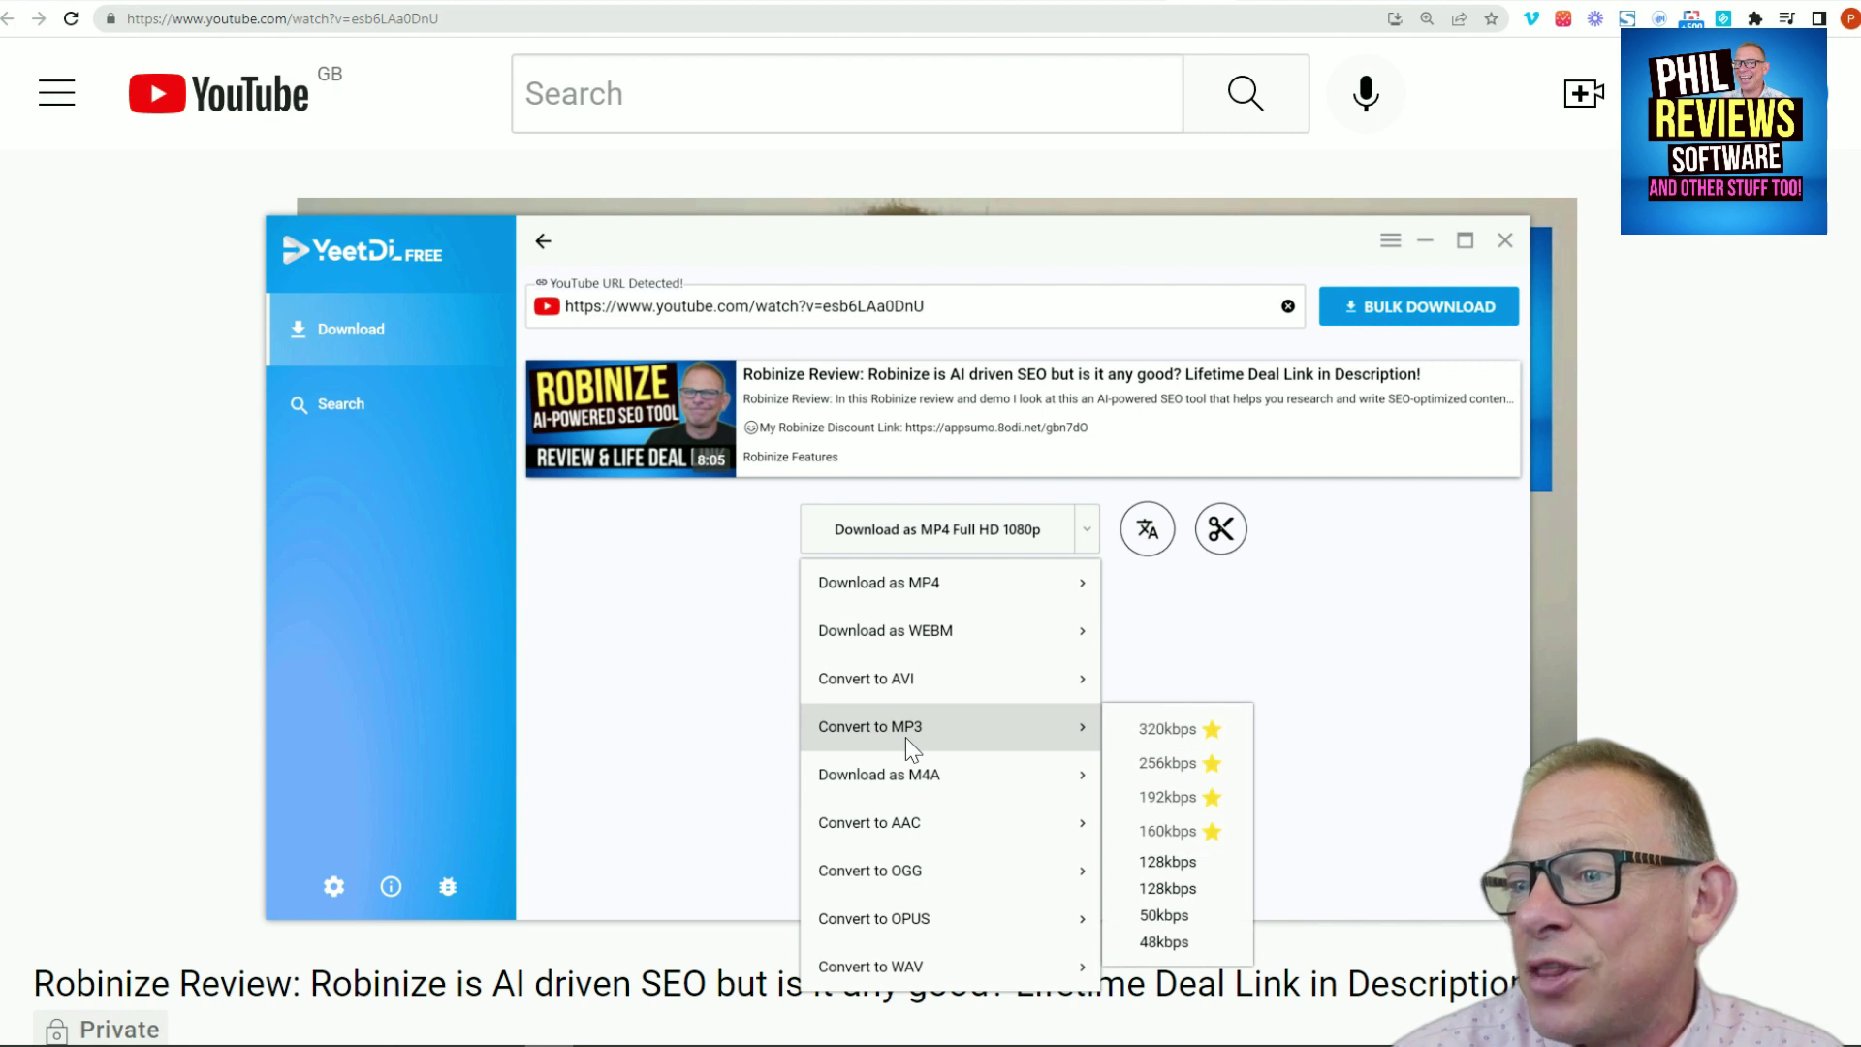
# Step: Open the trimming tool and set the clip start to 01:26 while previewing
pyautogui.moveTo(928, 972)
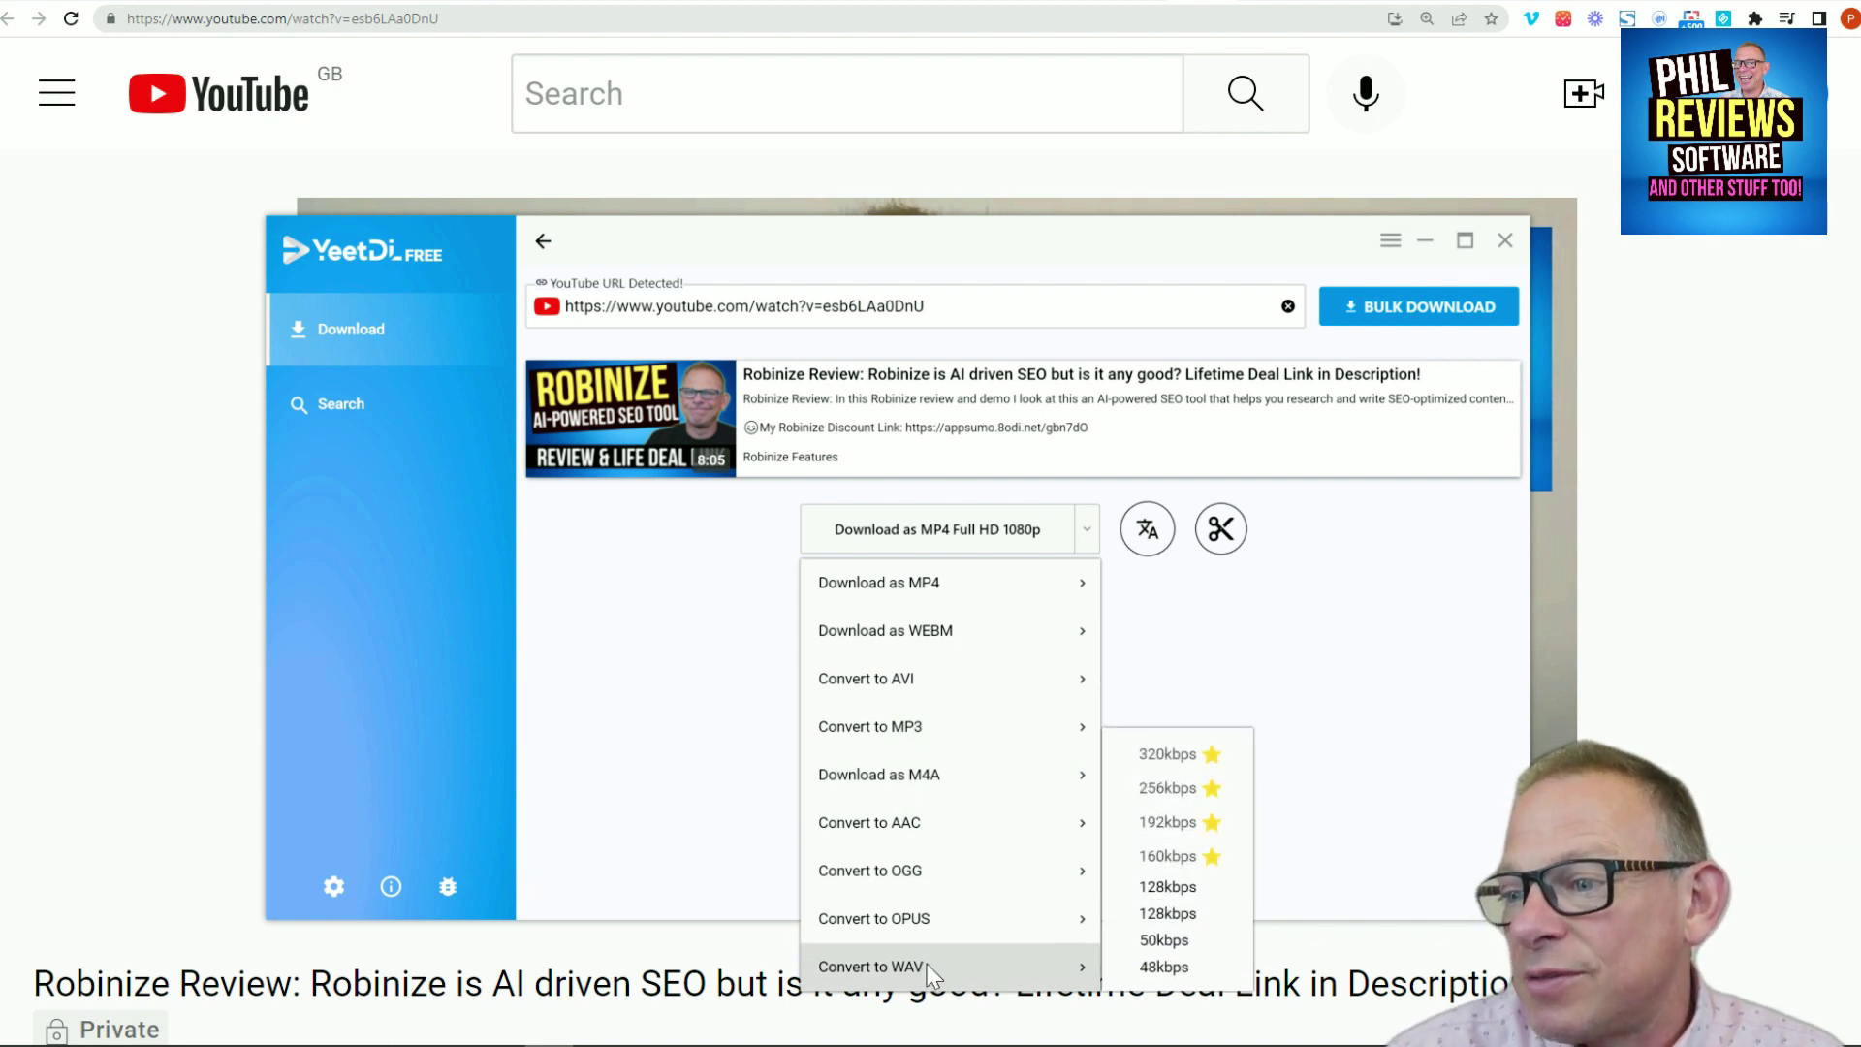
pyautogui.moveTo(942, 790)
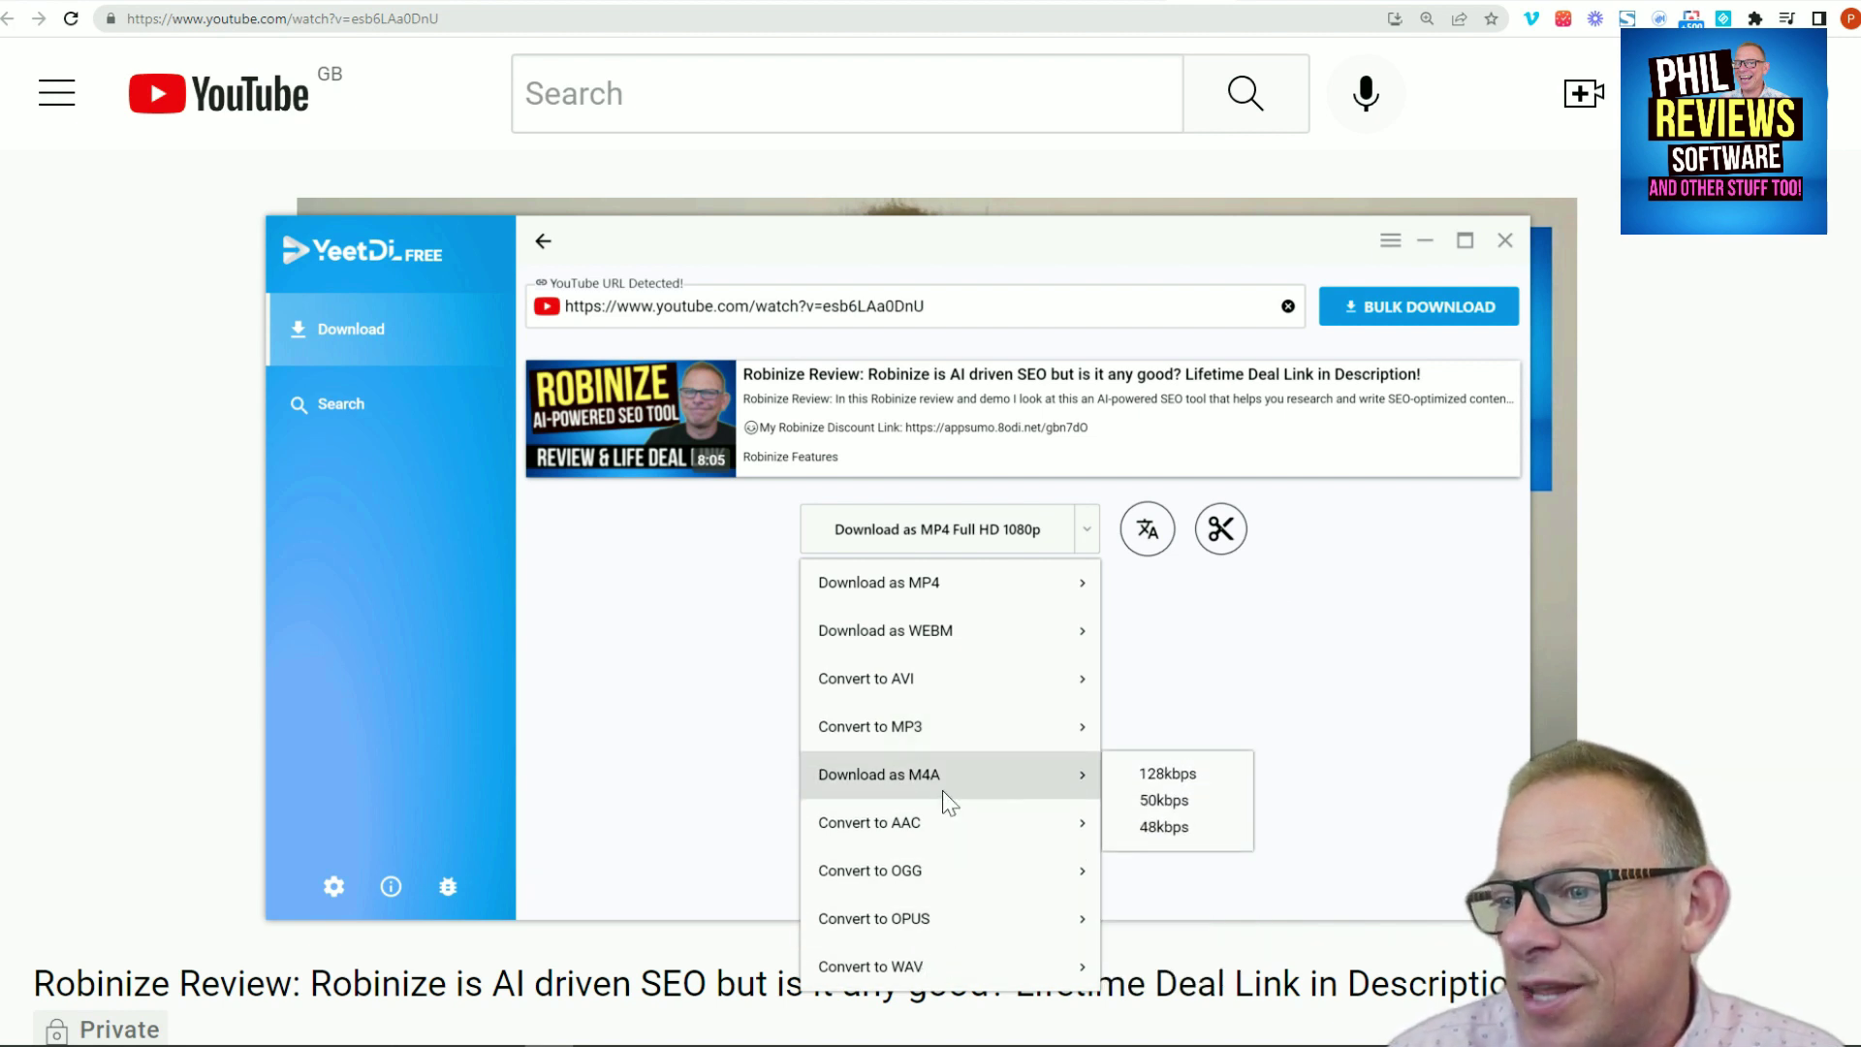
pyautogui.moveTo(928, 585)
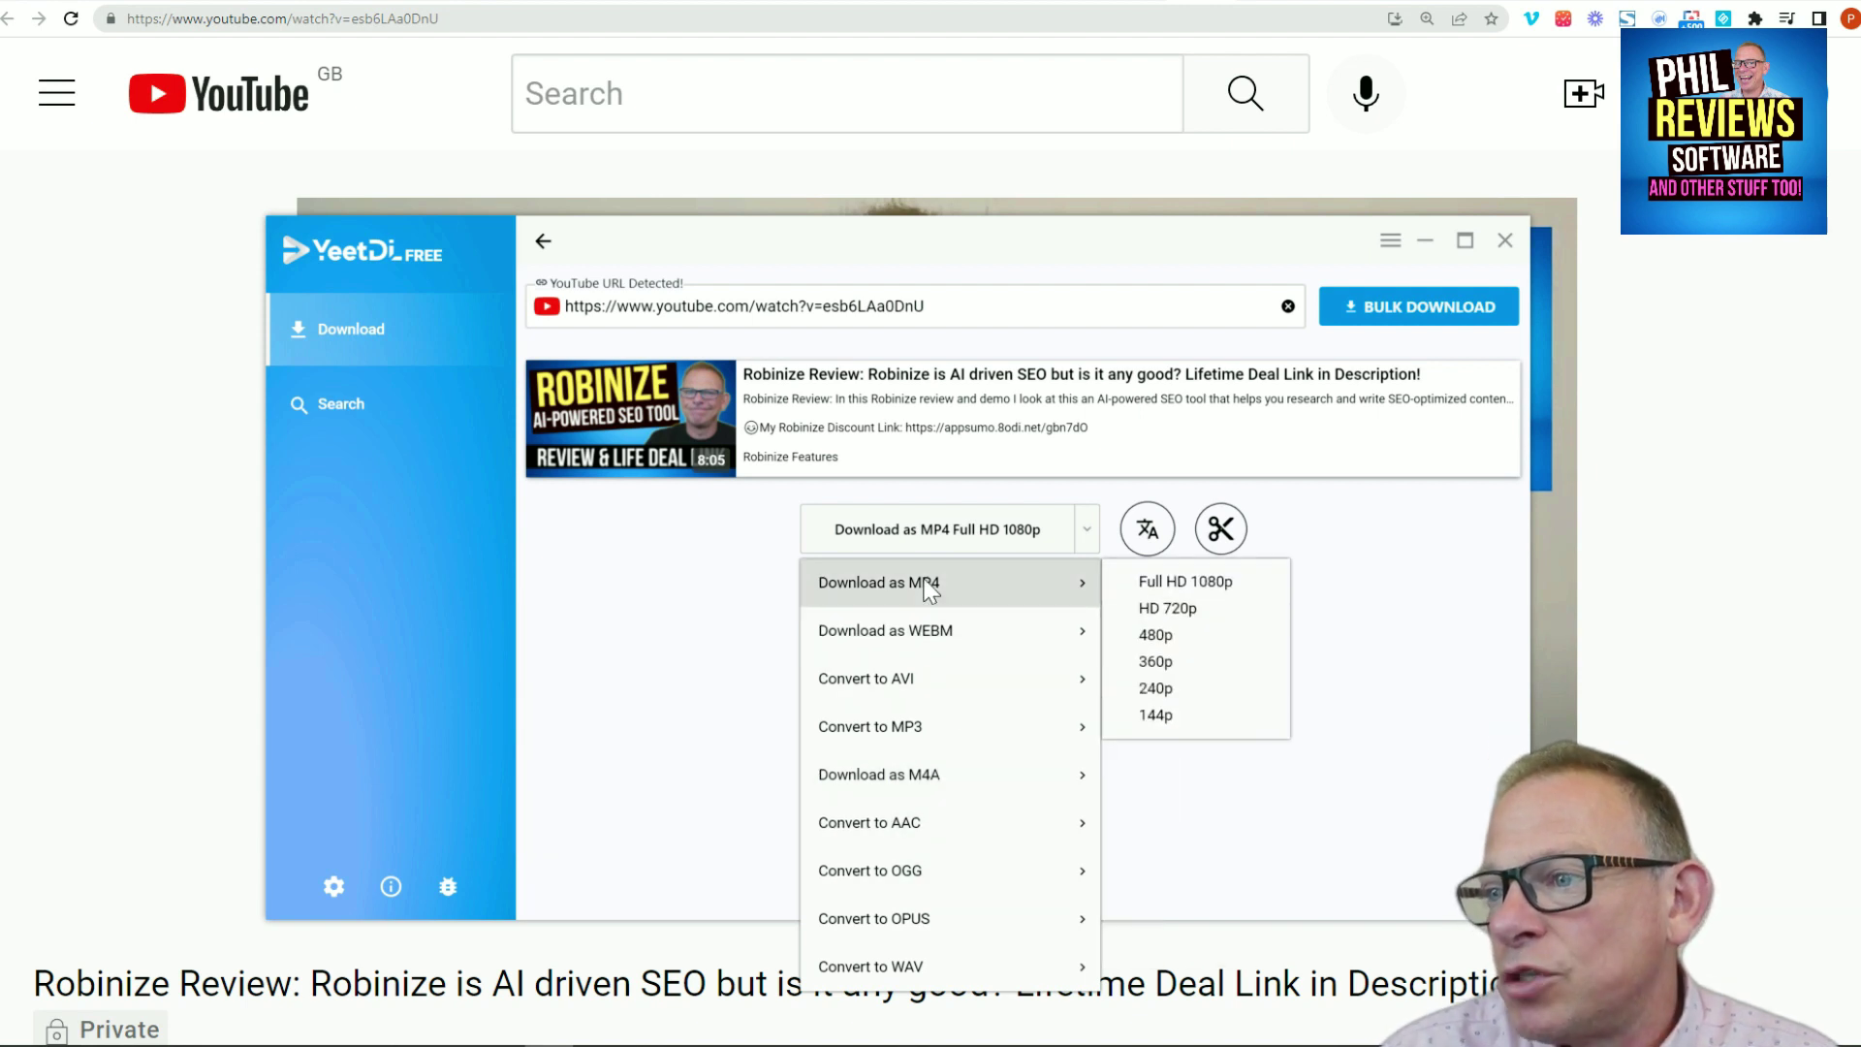
pyautogui.click(1221, 531)
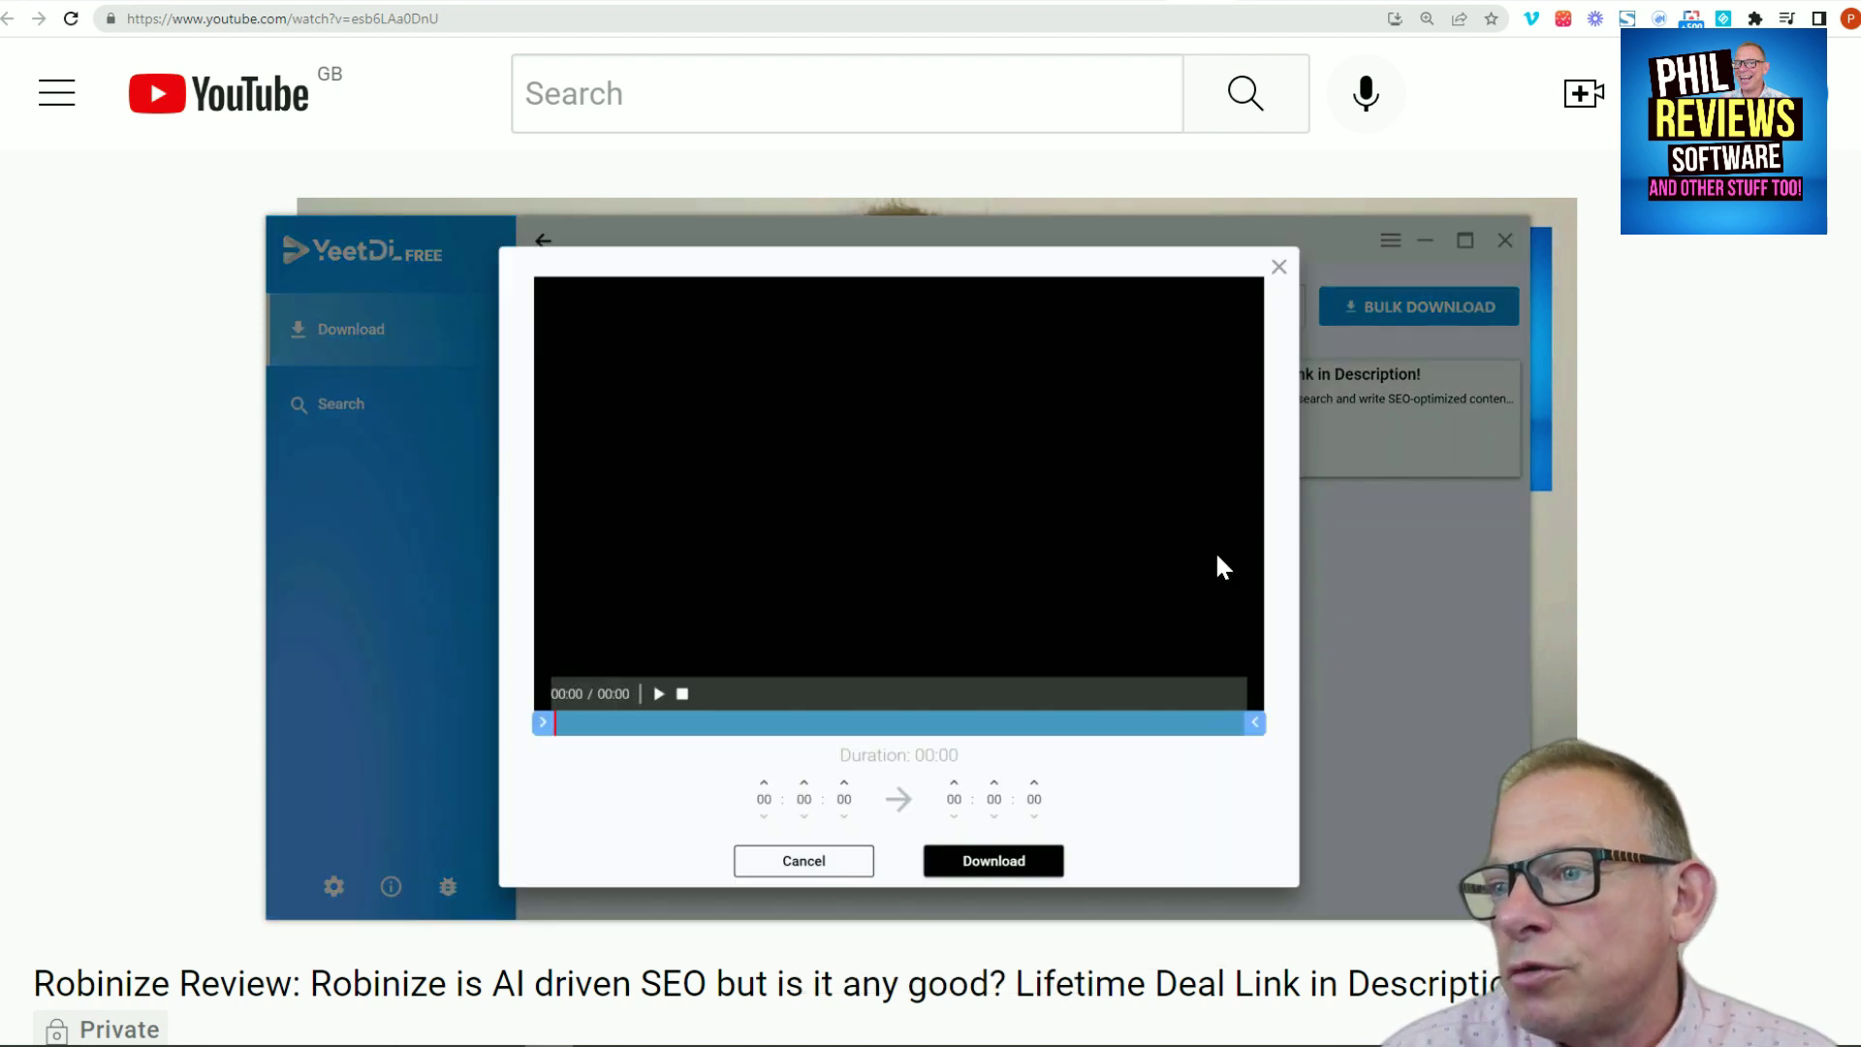
pyautogui.moveTo(543, 722); pyautogui.dragTo(668, 735)
pyautogui.click(659, 696)
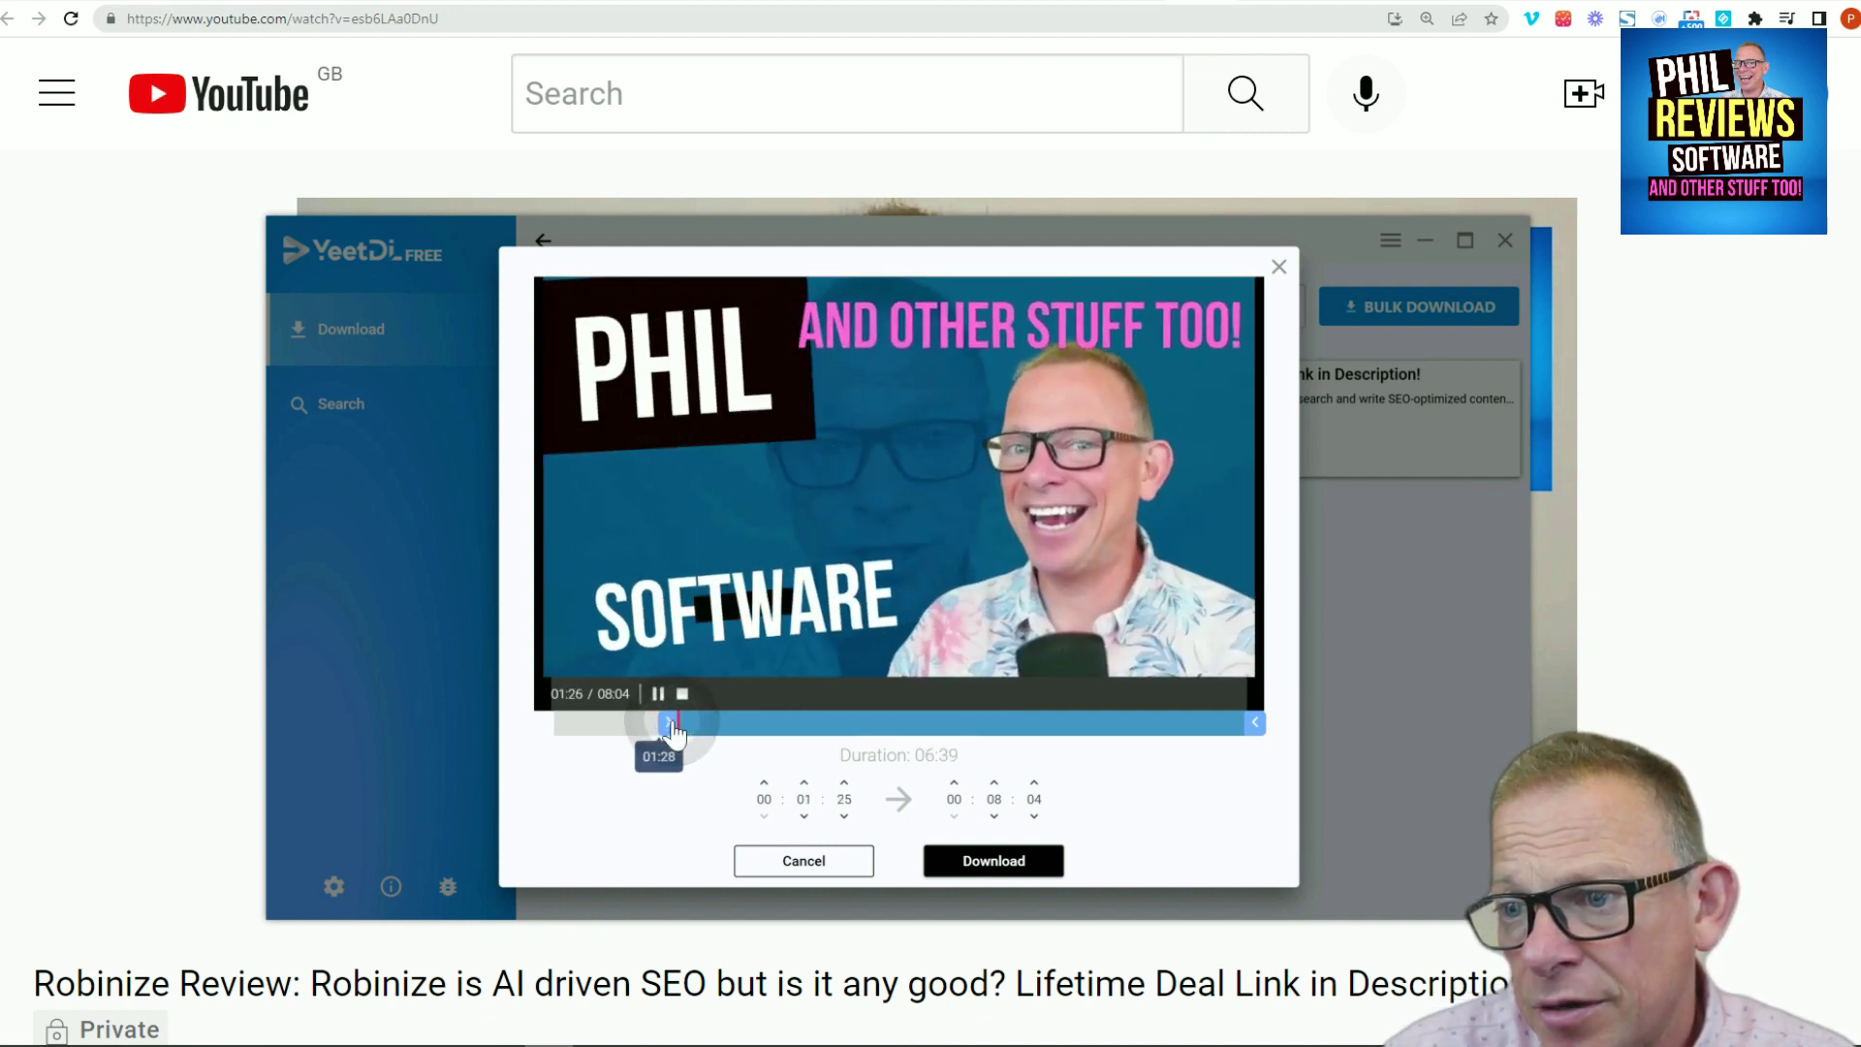
pyautogui.click(667, 733)
pyautogui.moveTo(667, 734); pyautogui.dragTo(665, 734)
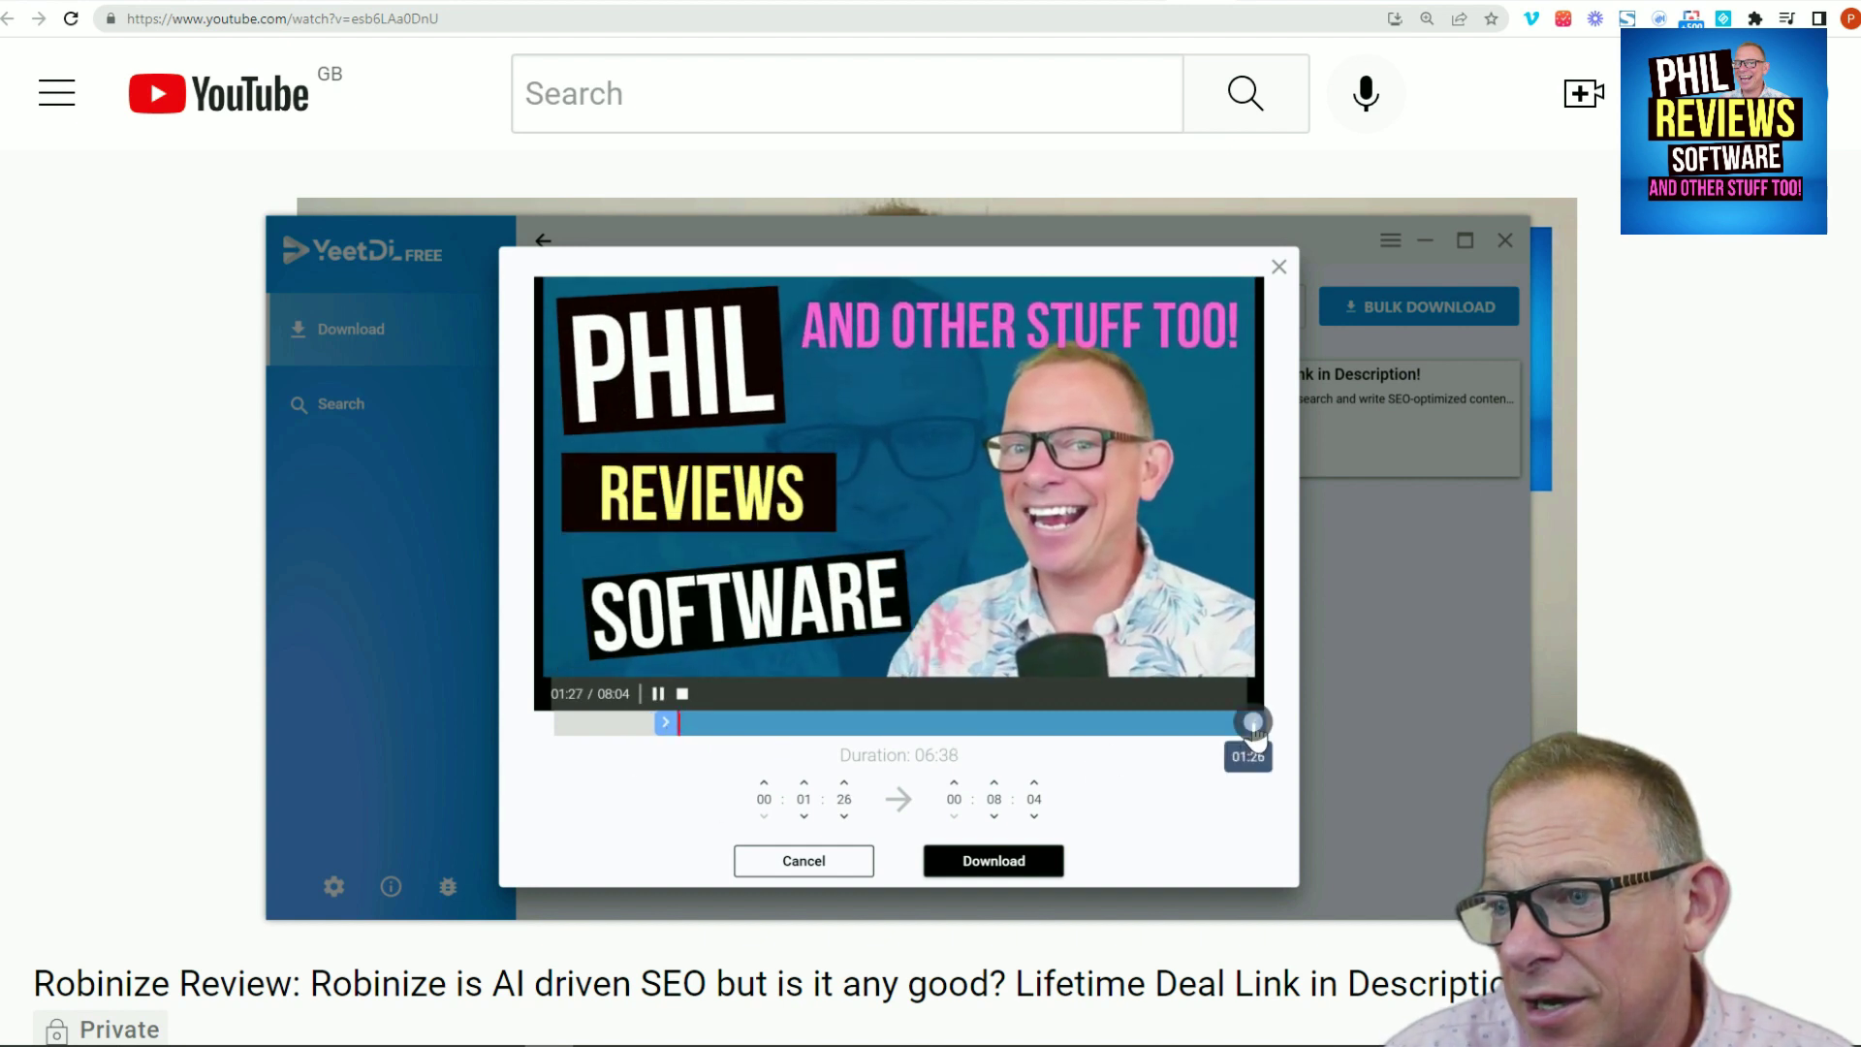
# Step: Pull the clip end back from 08:04 to 02:05, then preview and pause
pyautogui.moveTo(1254, 722); pyautogui.dragTo(763, 746)
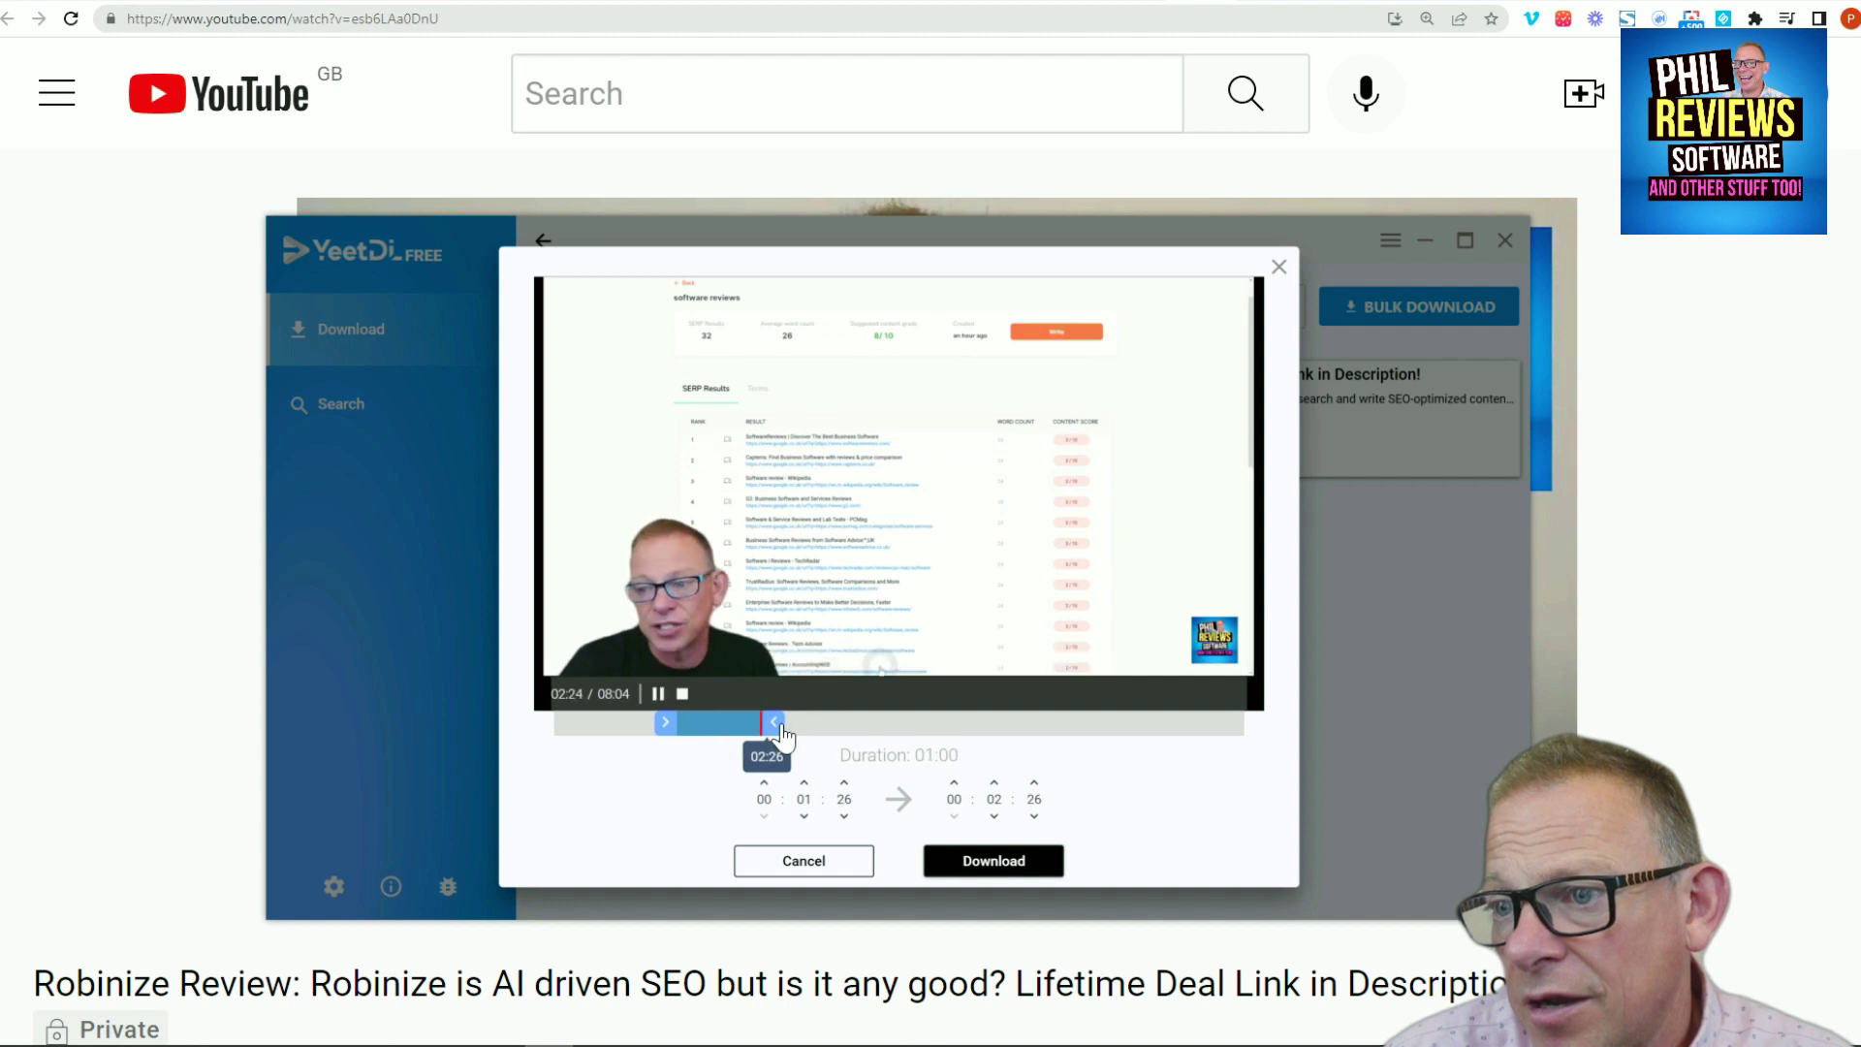
pyautogui.moveTo(773, 737); pyautogui.dragTo(754, 738)
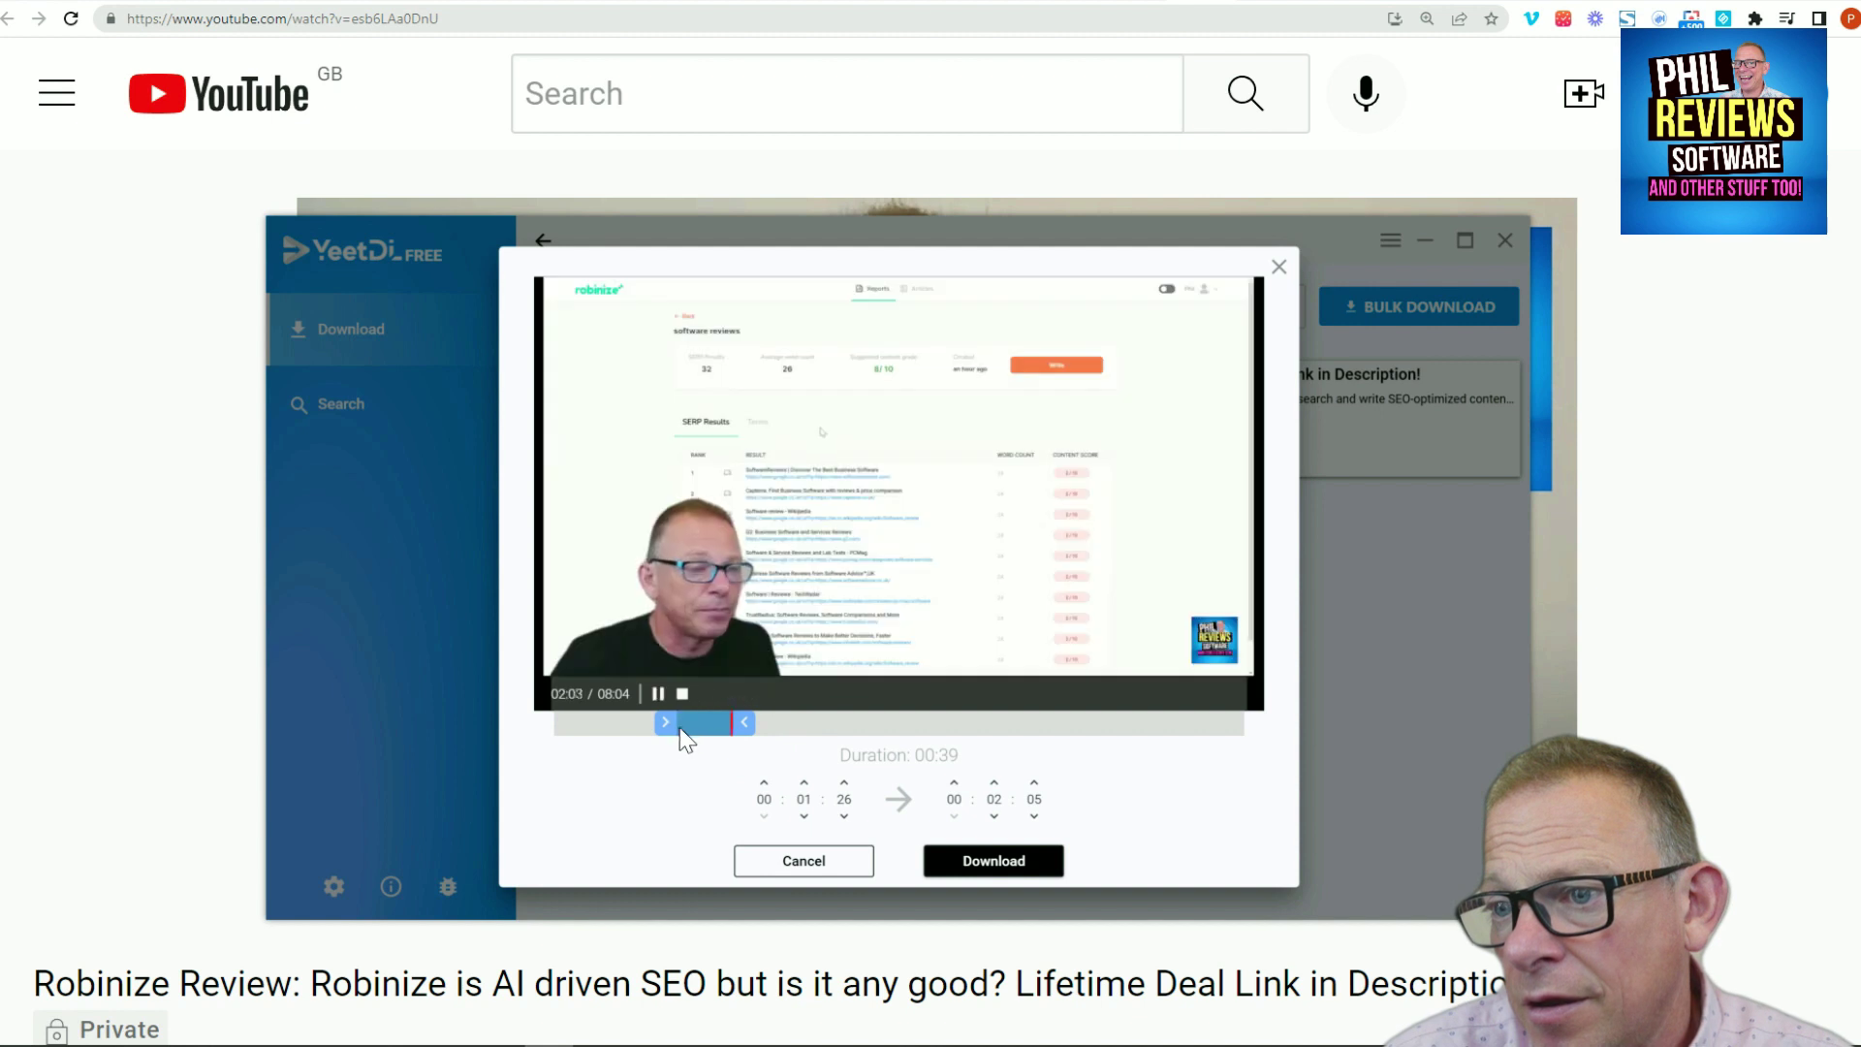
pyautogui.click(702, 723)
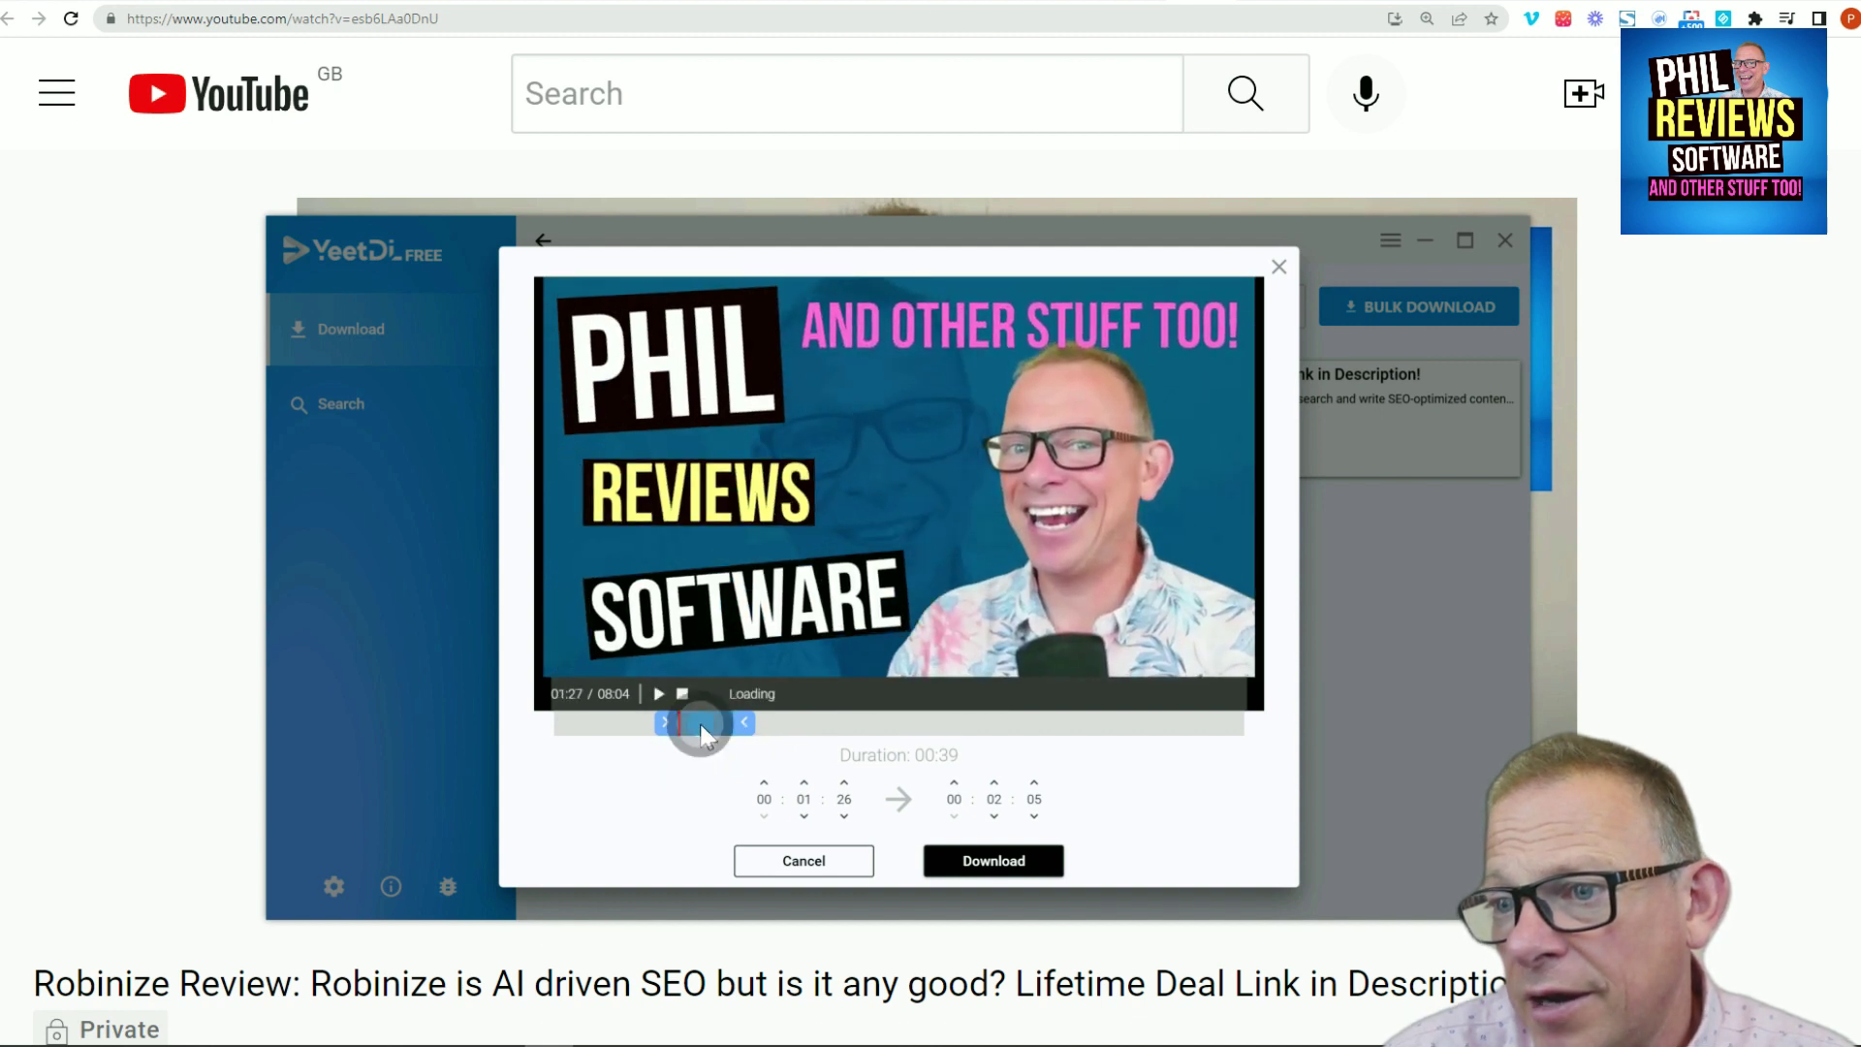
pyautogui.click(658, 693)
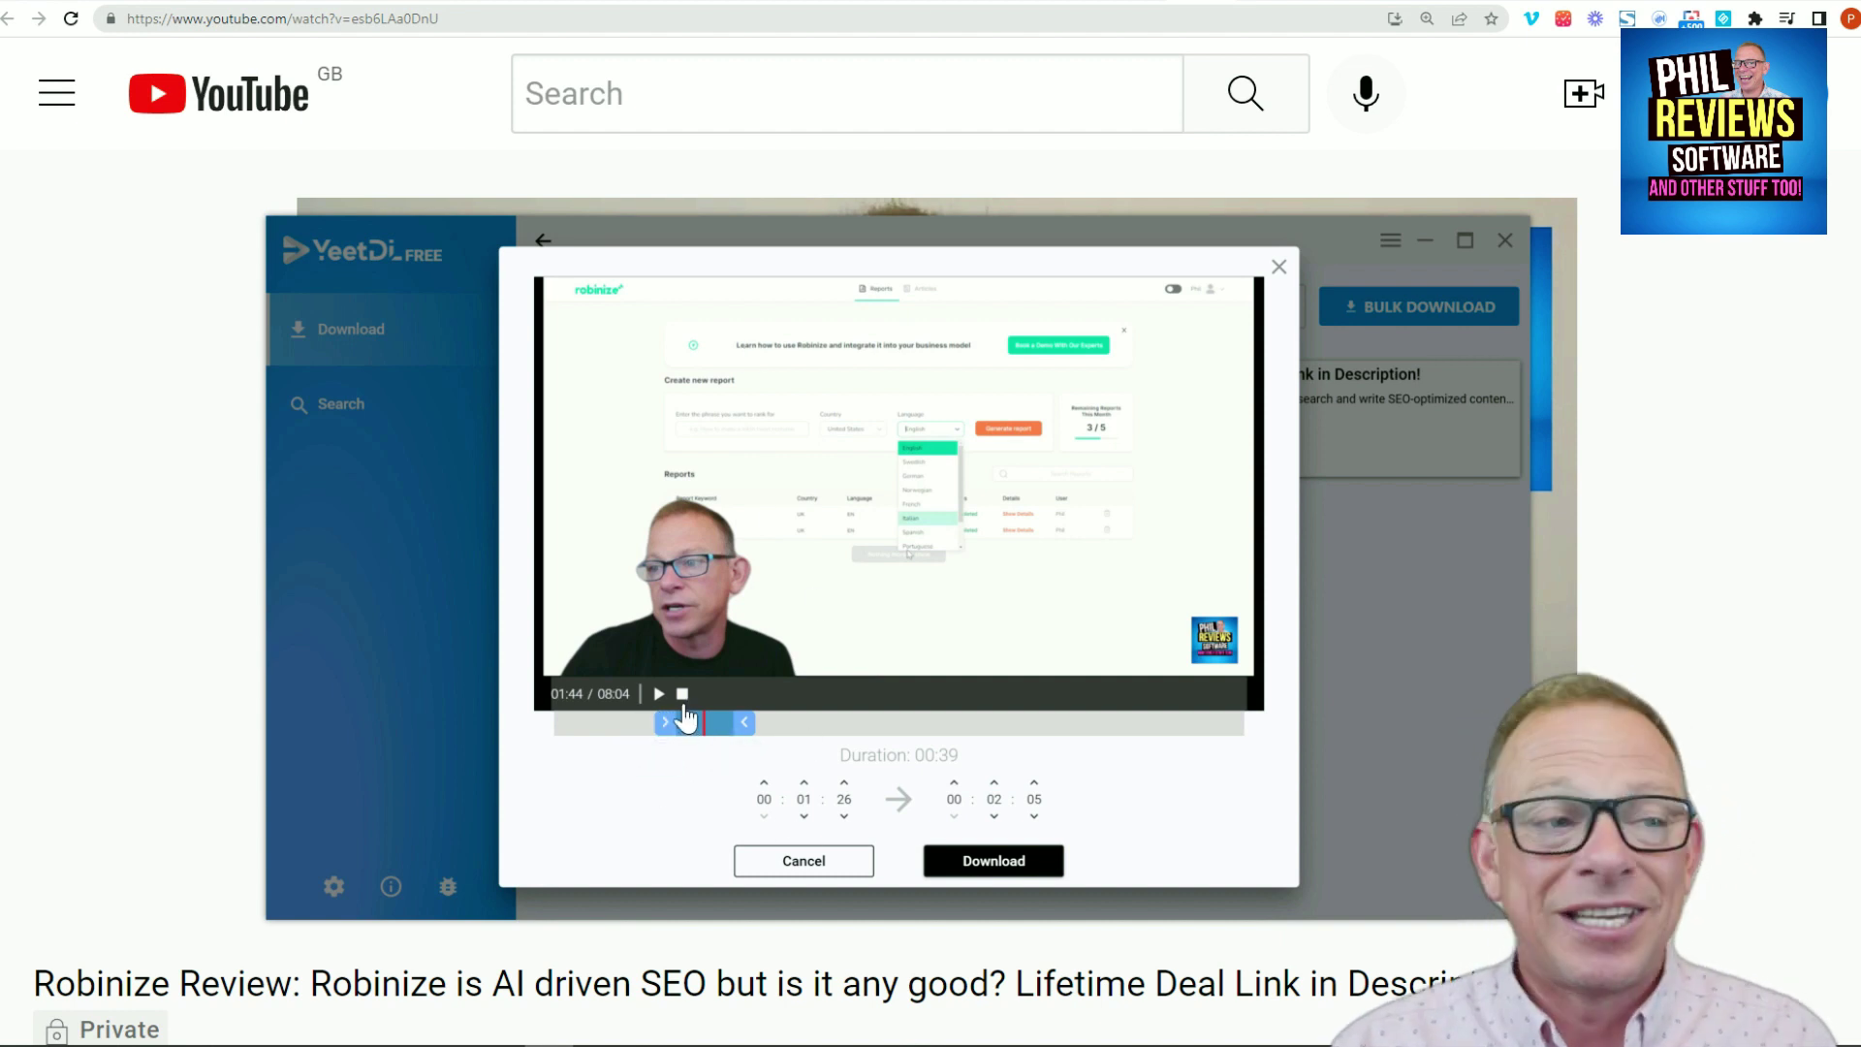
# Step: Download the trimmed clip, then review Bulk Download's OPUS and MP4 quality options up to 8K
pyautogui.click(968, 860)
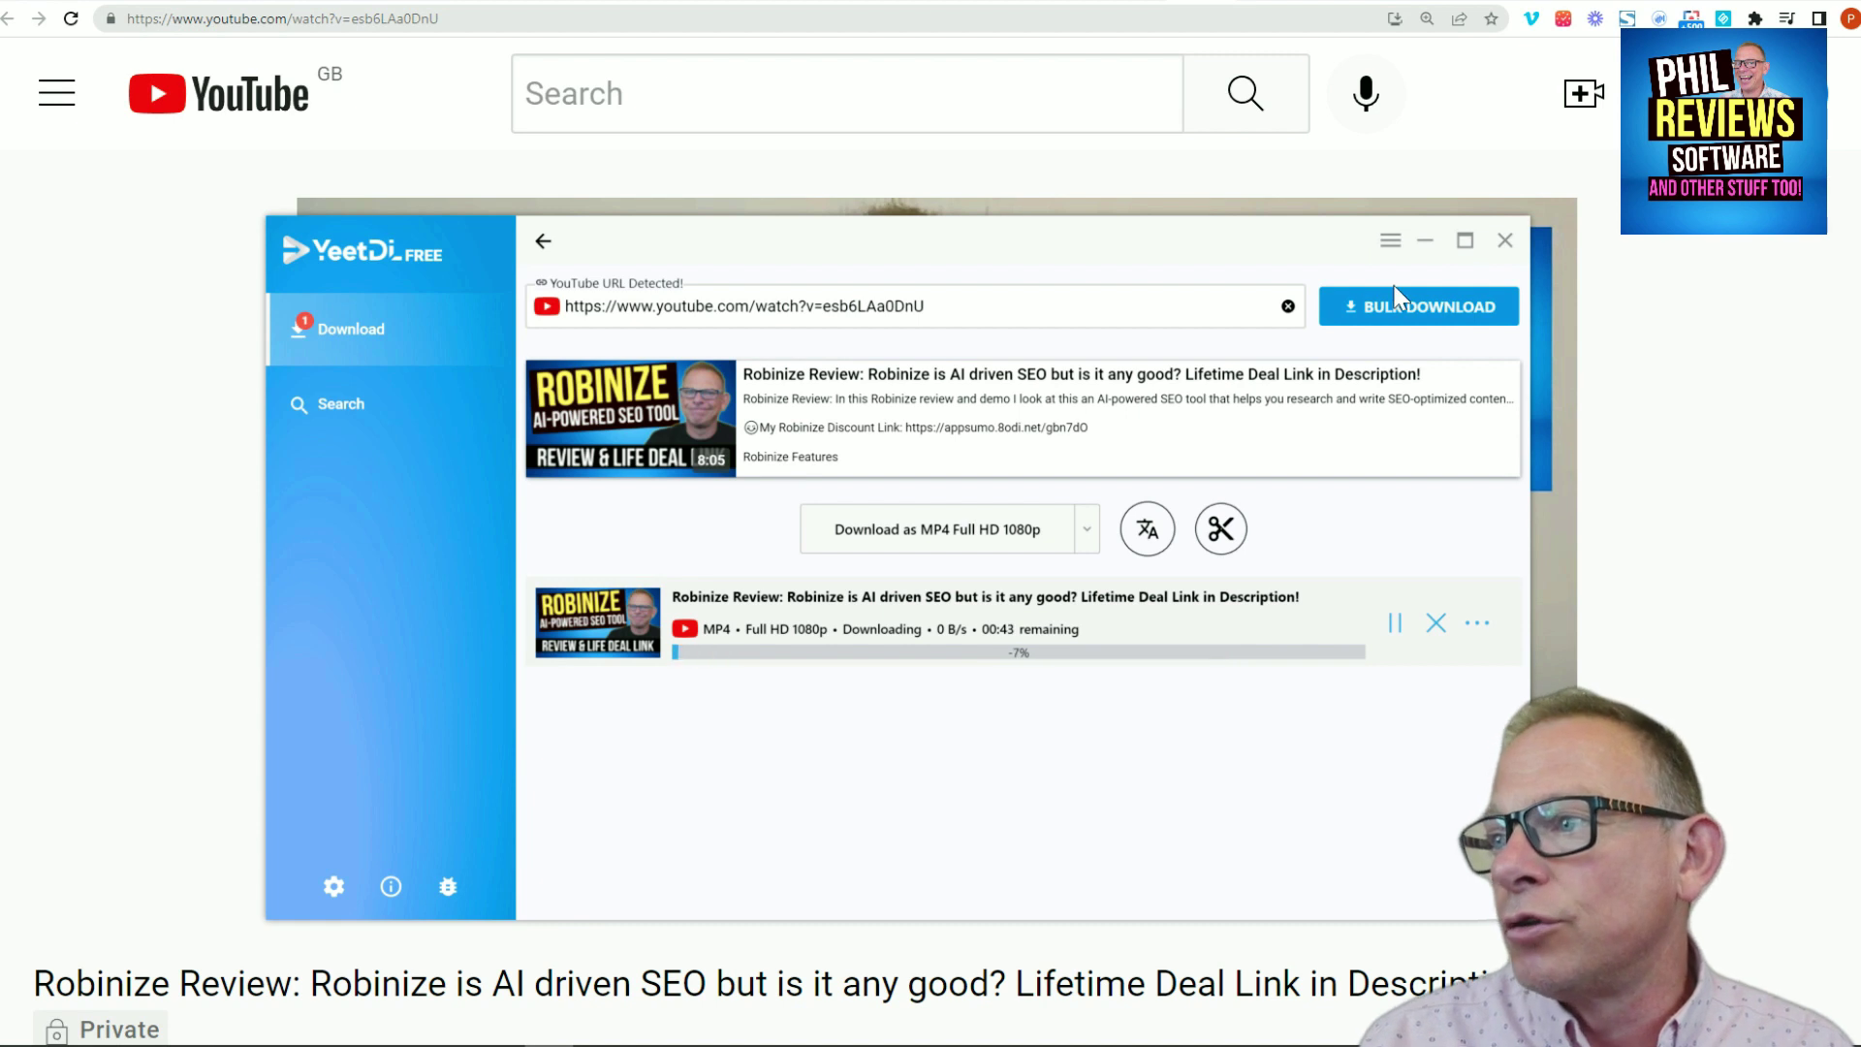
pyautogui.click(1402, 318)
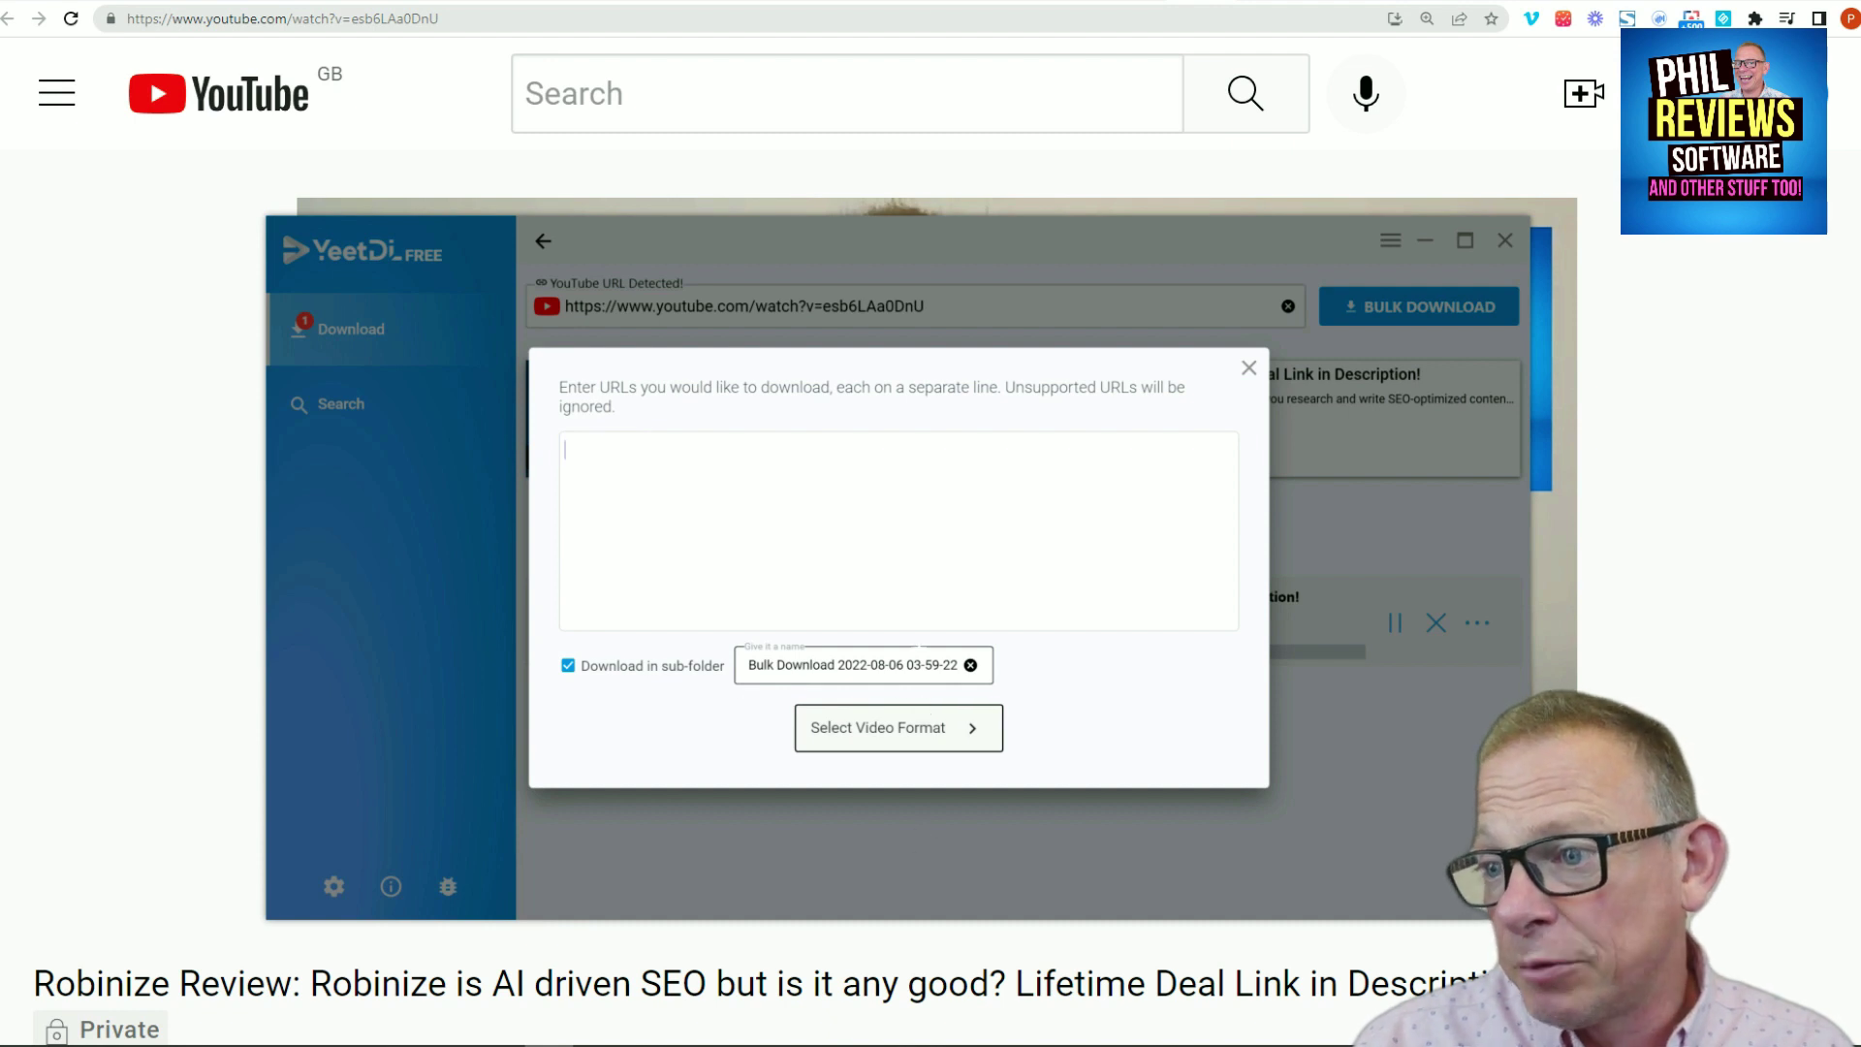
pyautogui.click(940, 731)
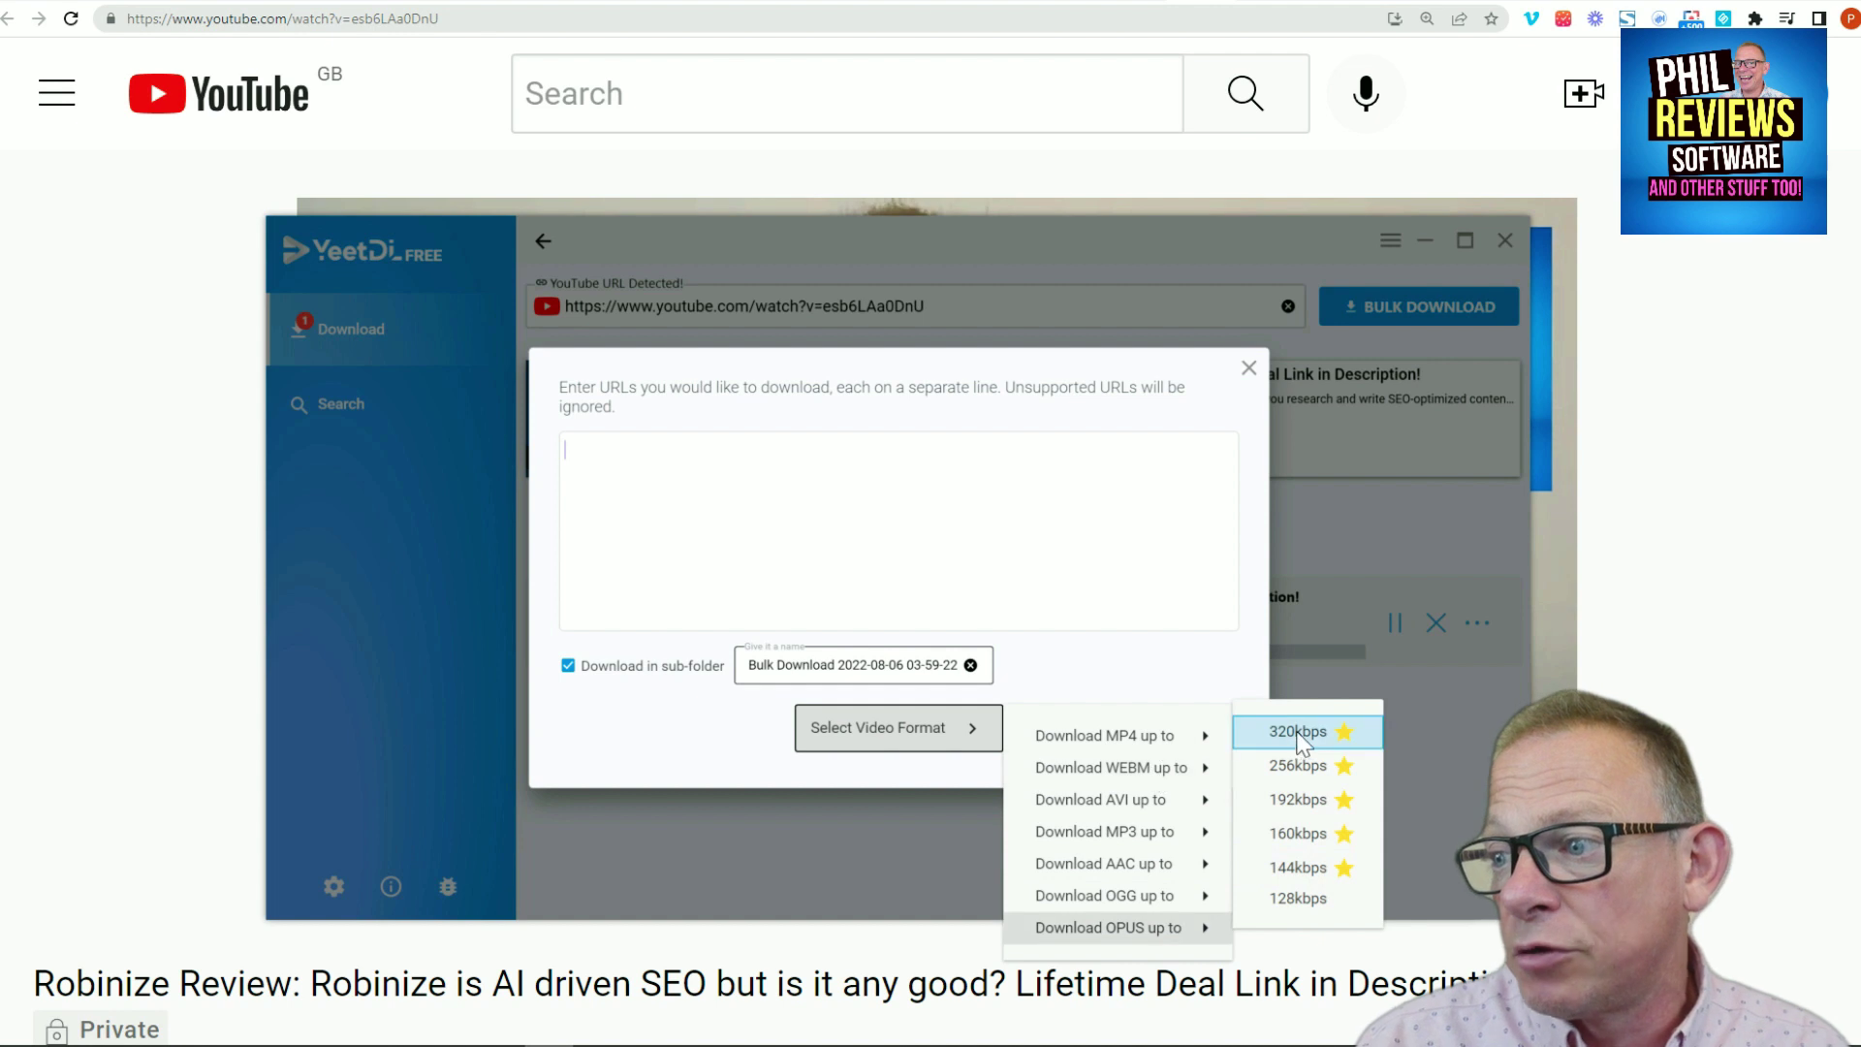
pyautogui.moveTo(1110, 747)
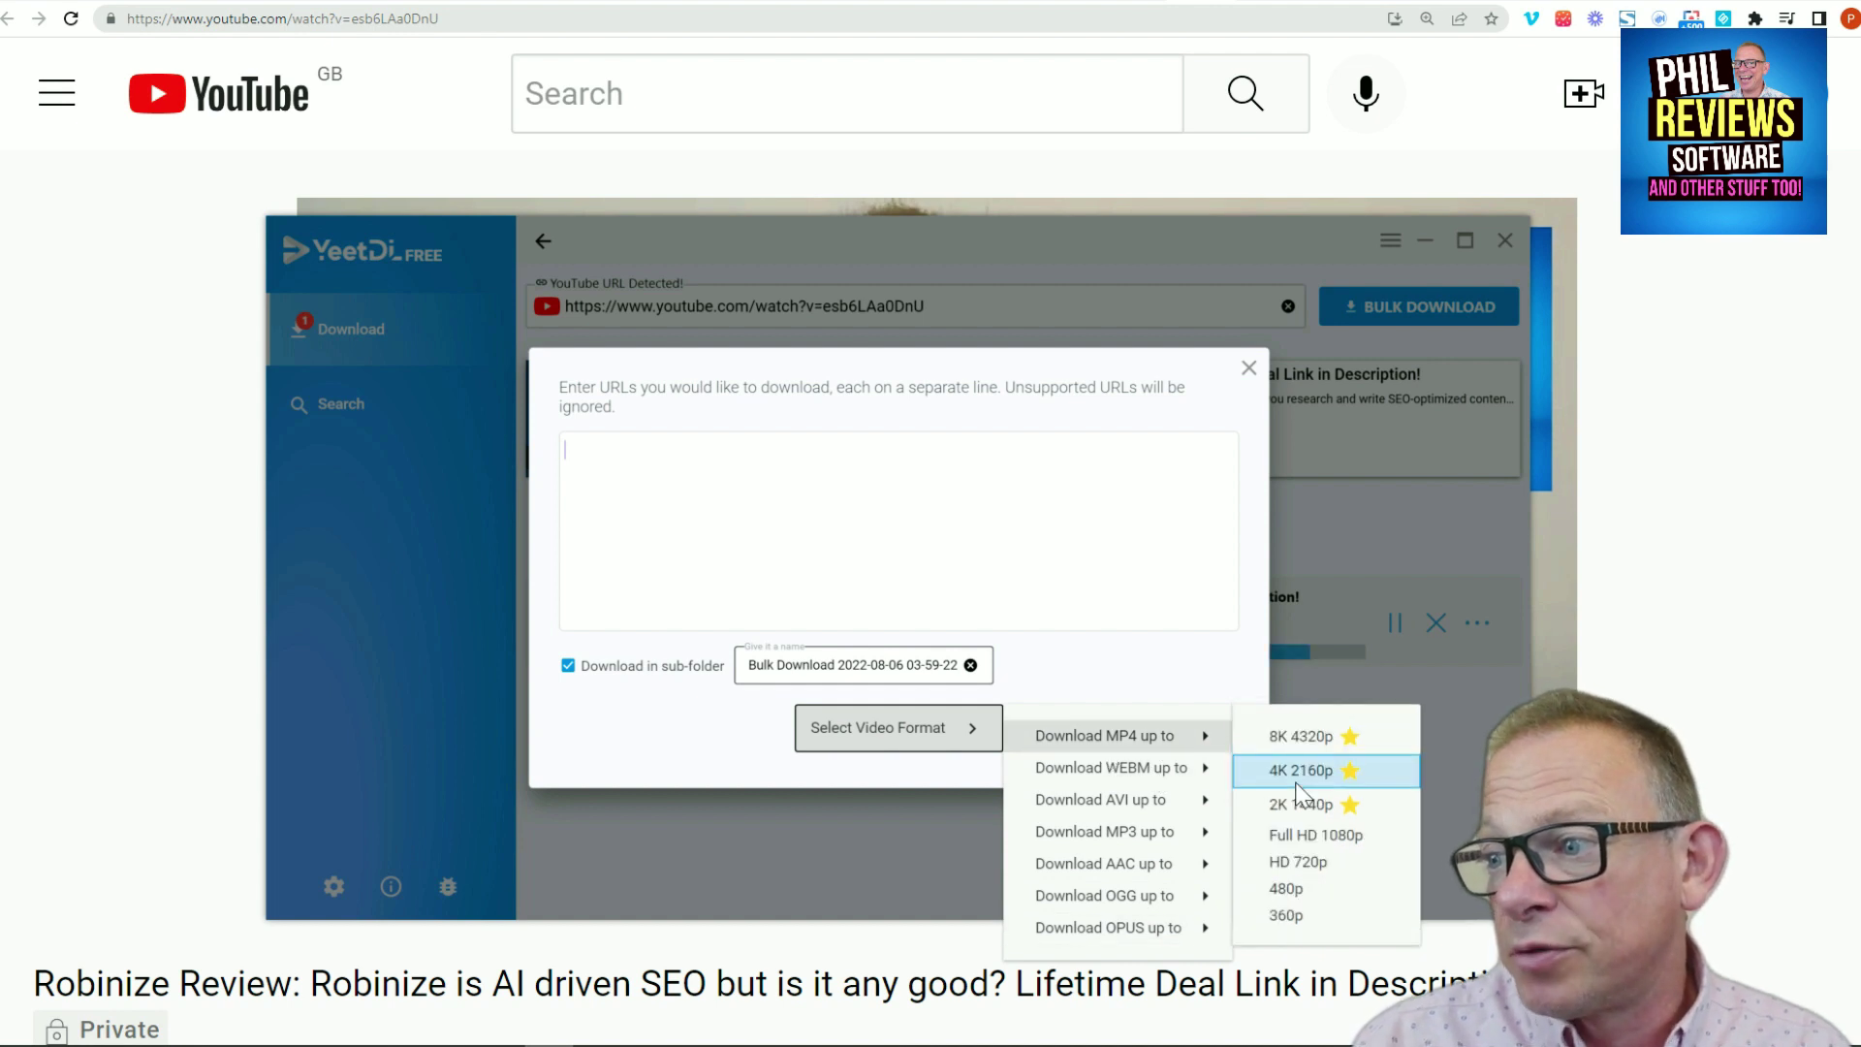
pyautogui.click(483, 599)
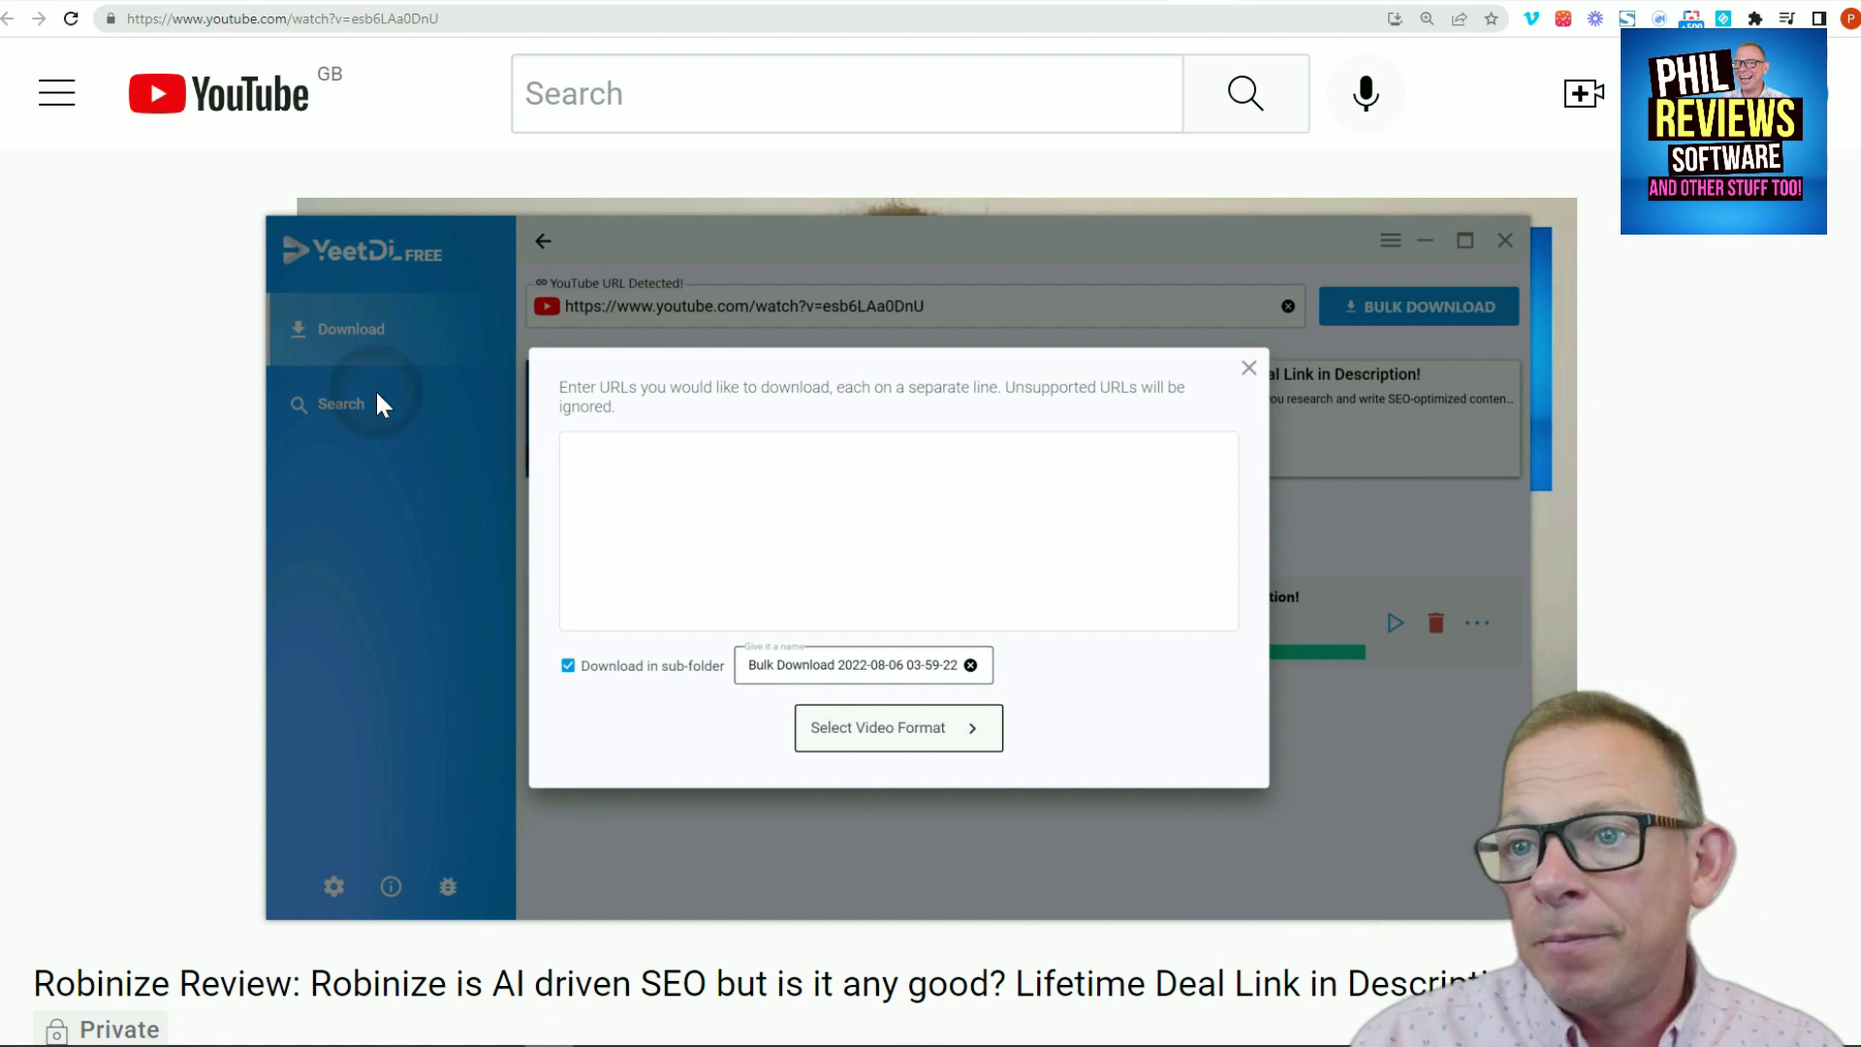
pyautogui.click(1249, 369)
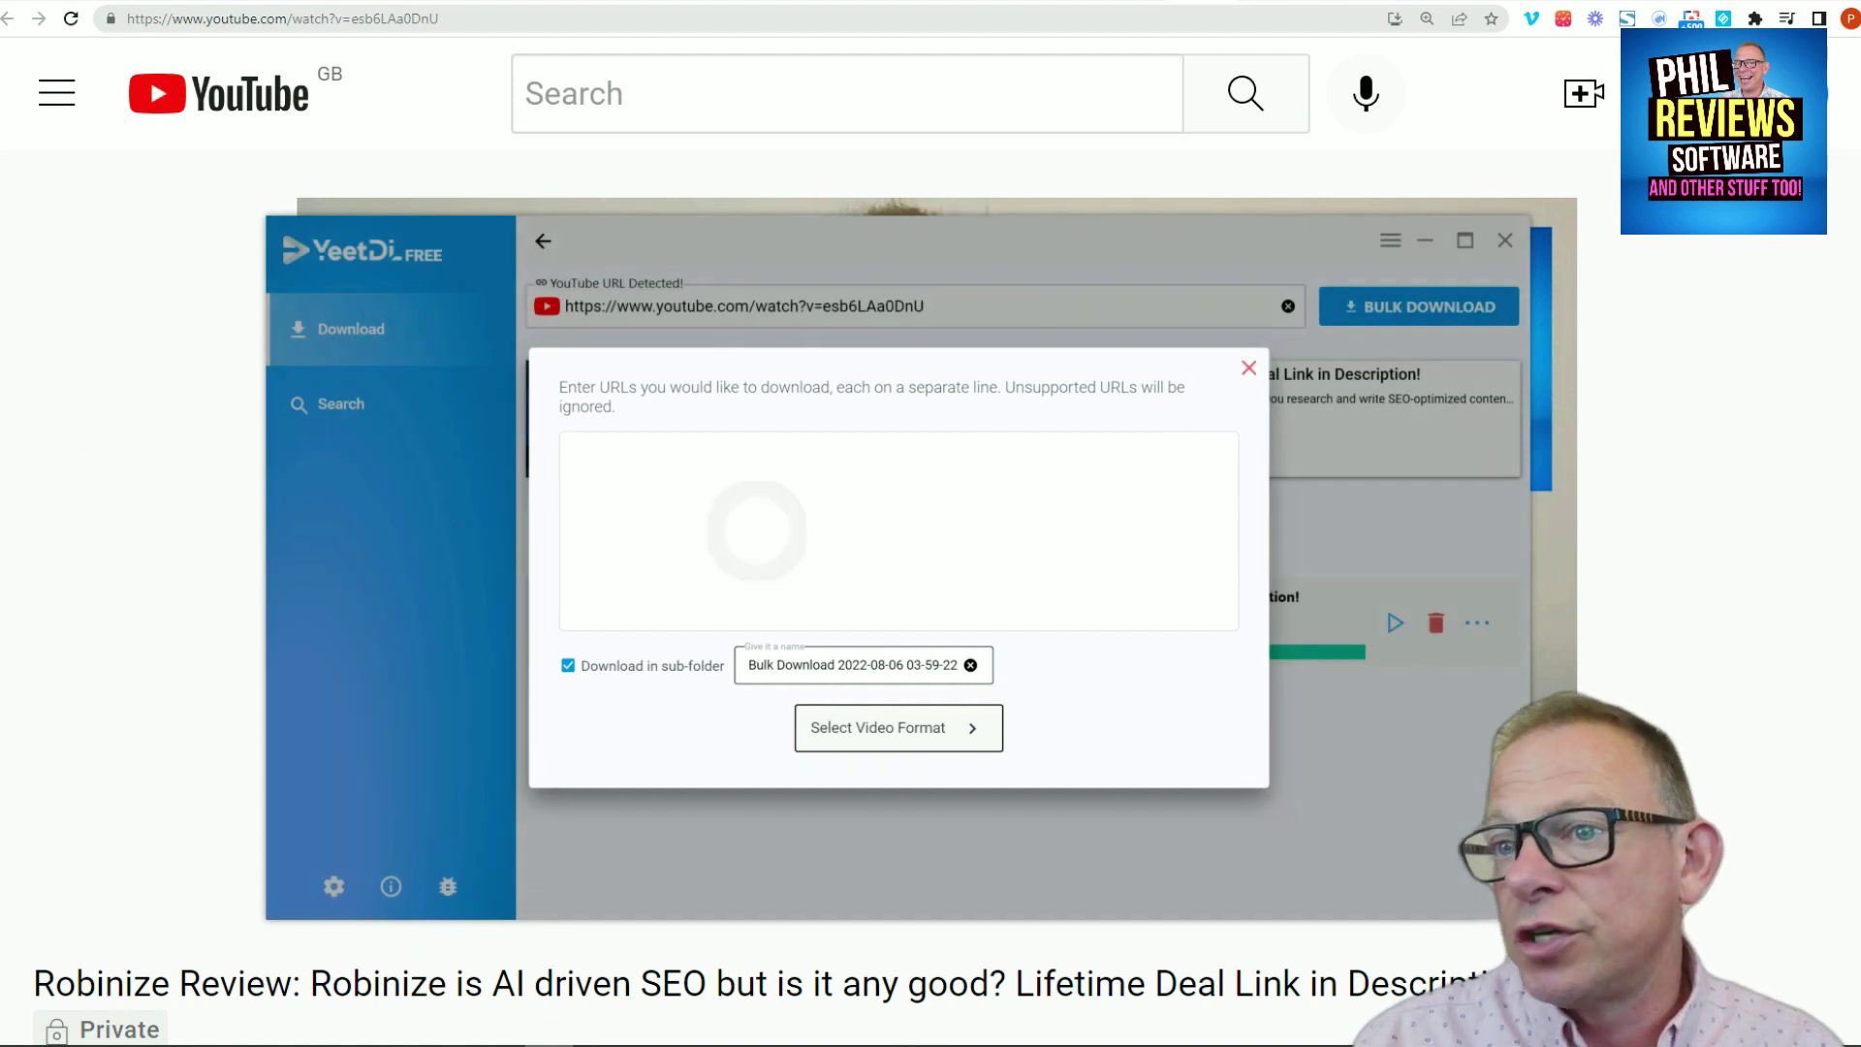
# Step: Search YouTube for 'selldone review' and browse the resulting Selldone video grid
pyautogui.click(310, 415)
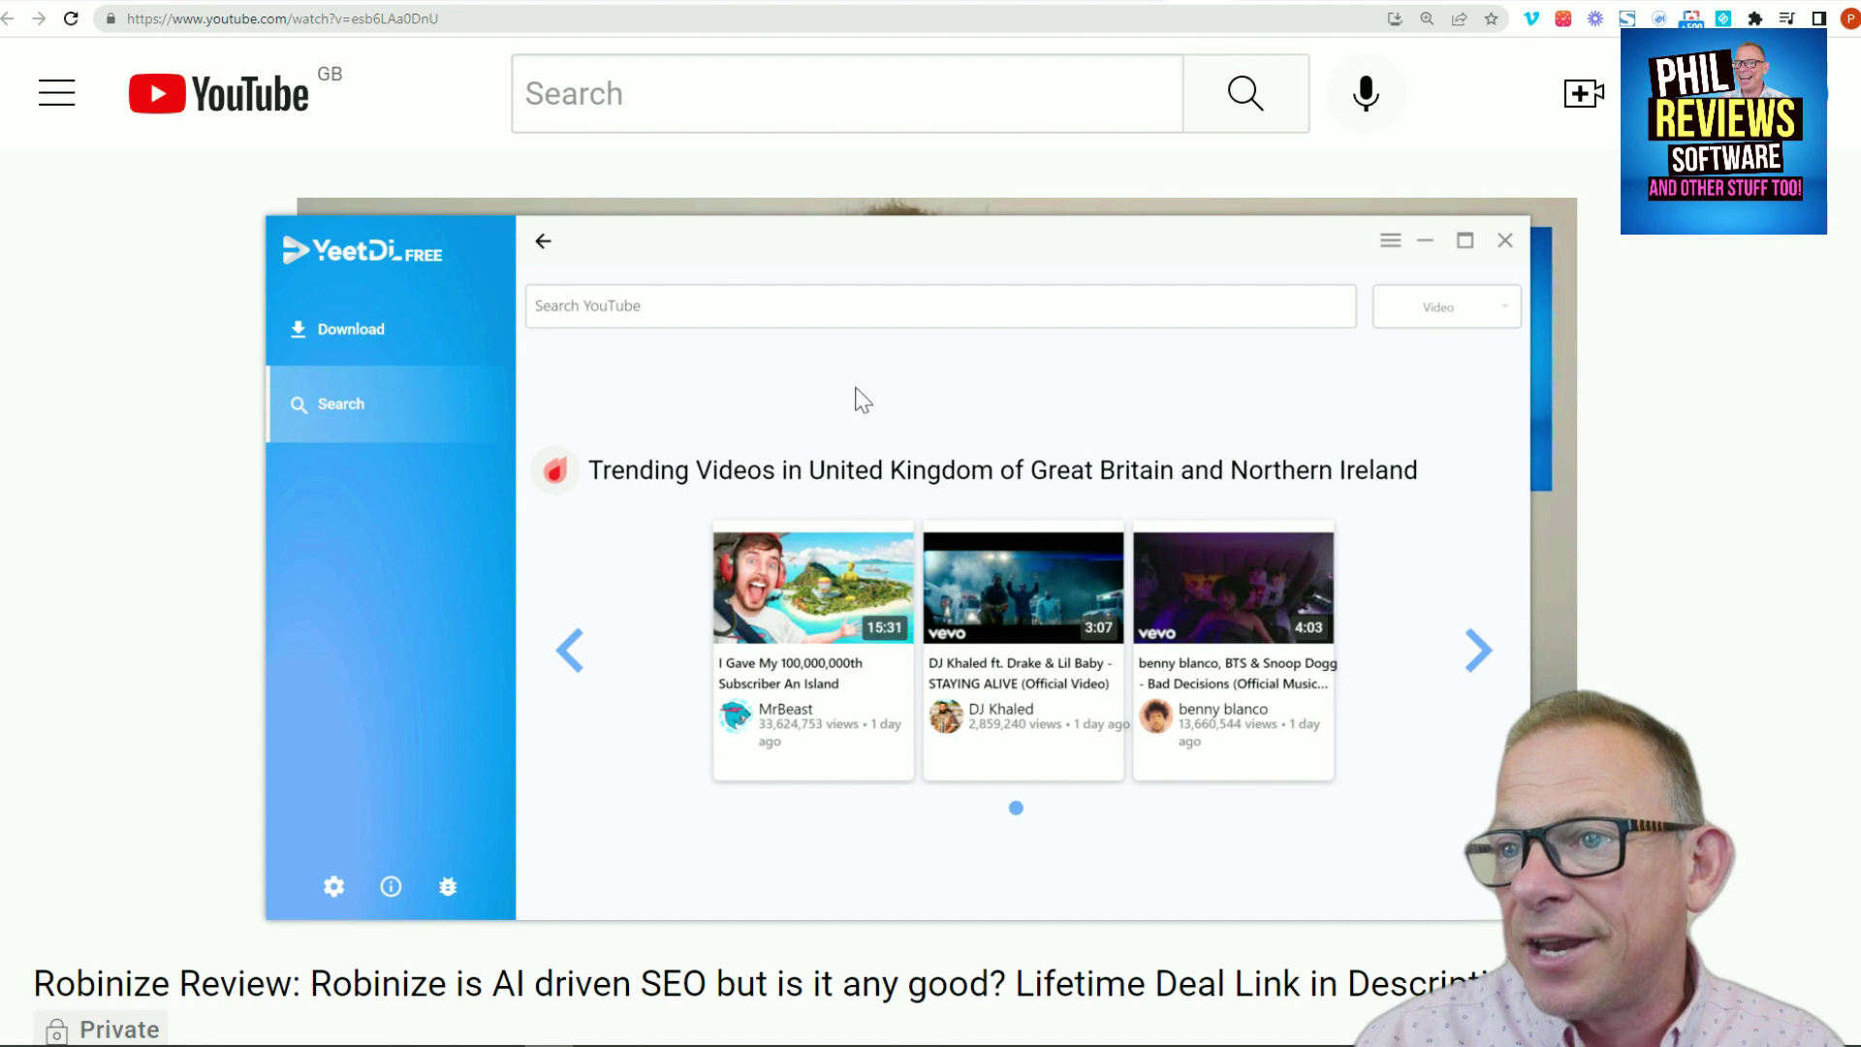
pyautogui.click(597, 291)
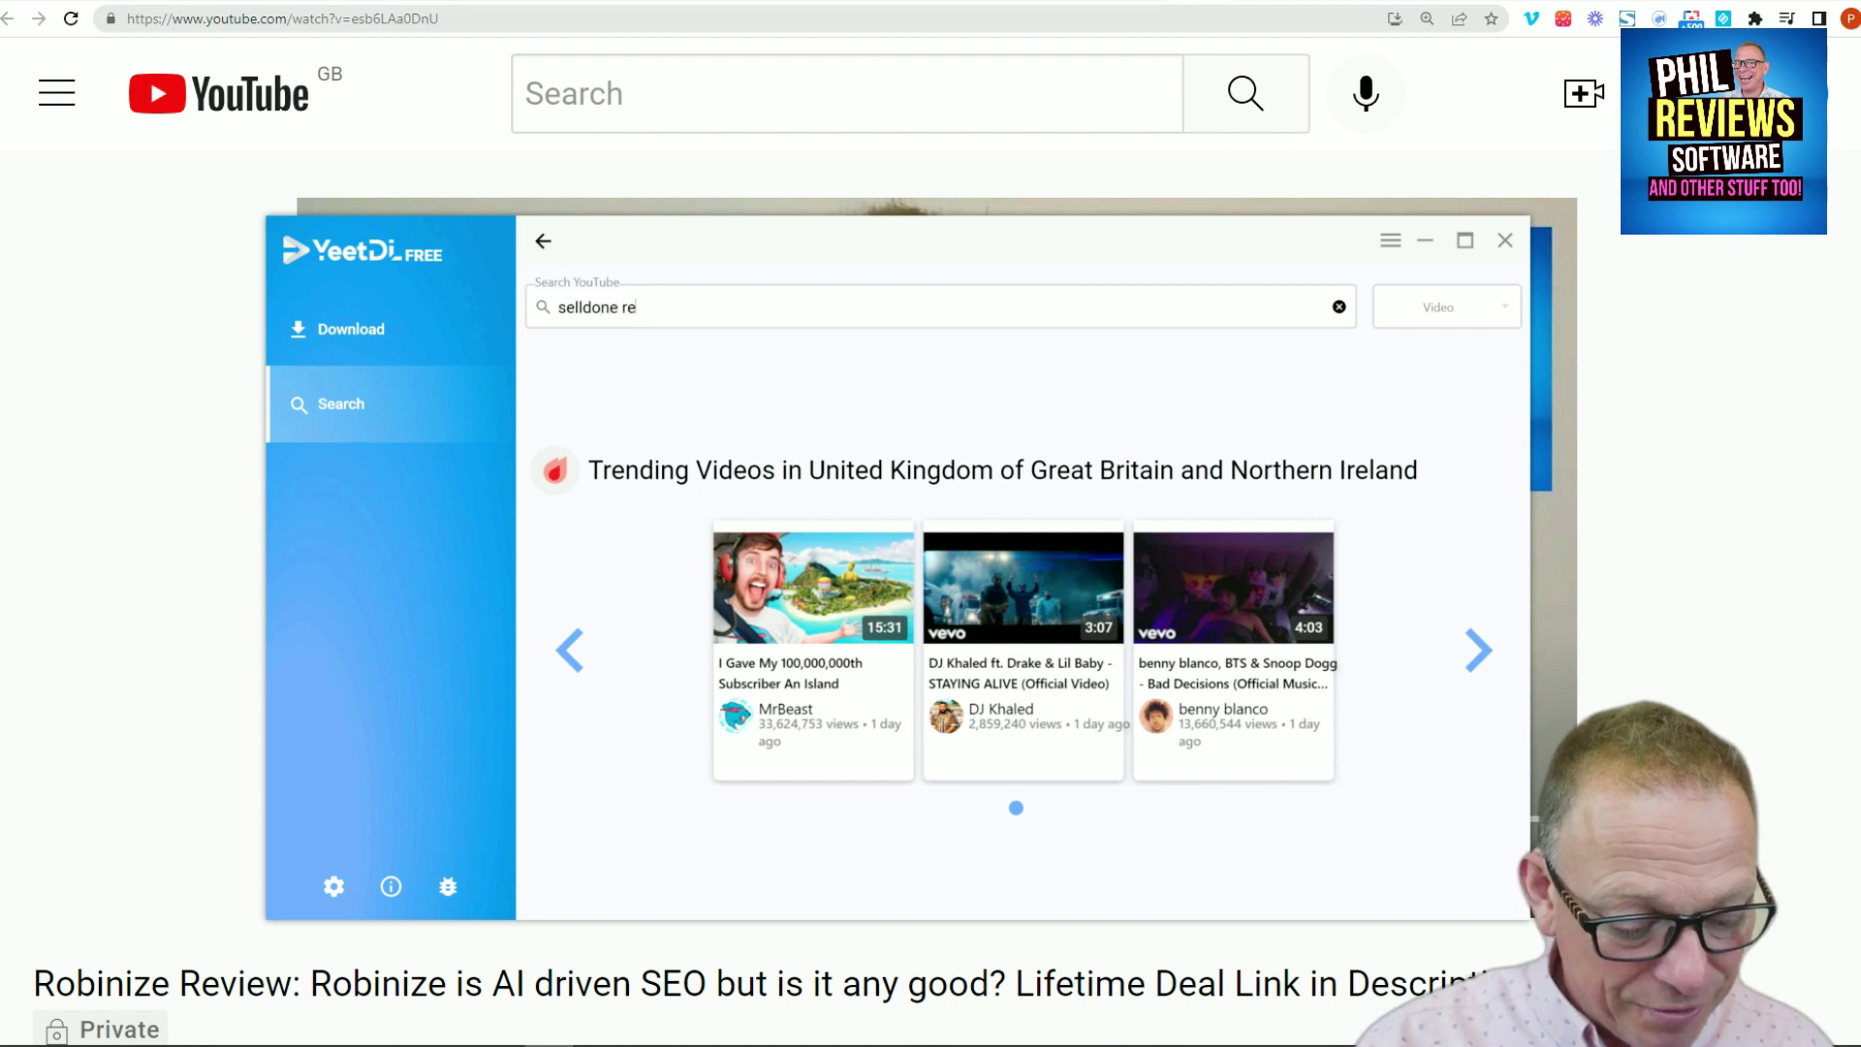
pyautogui.press('Return')
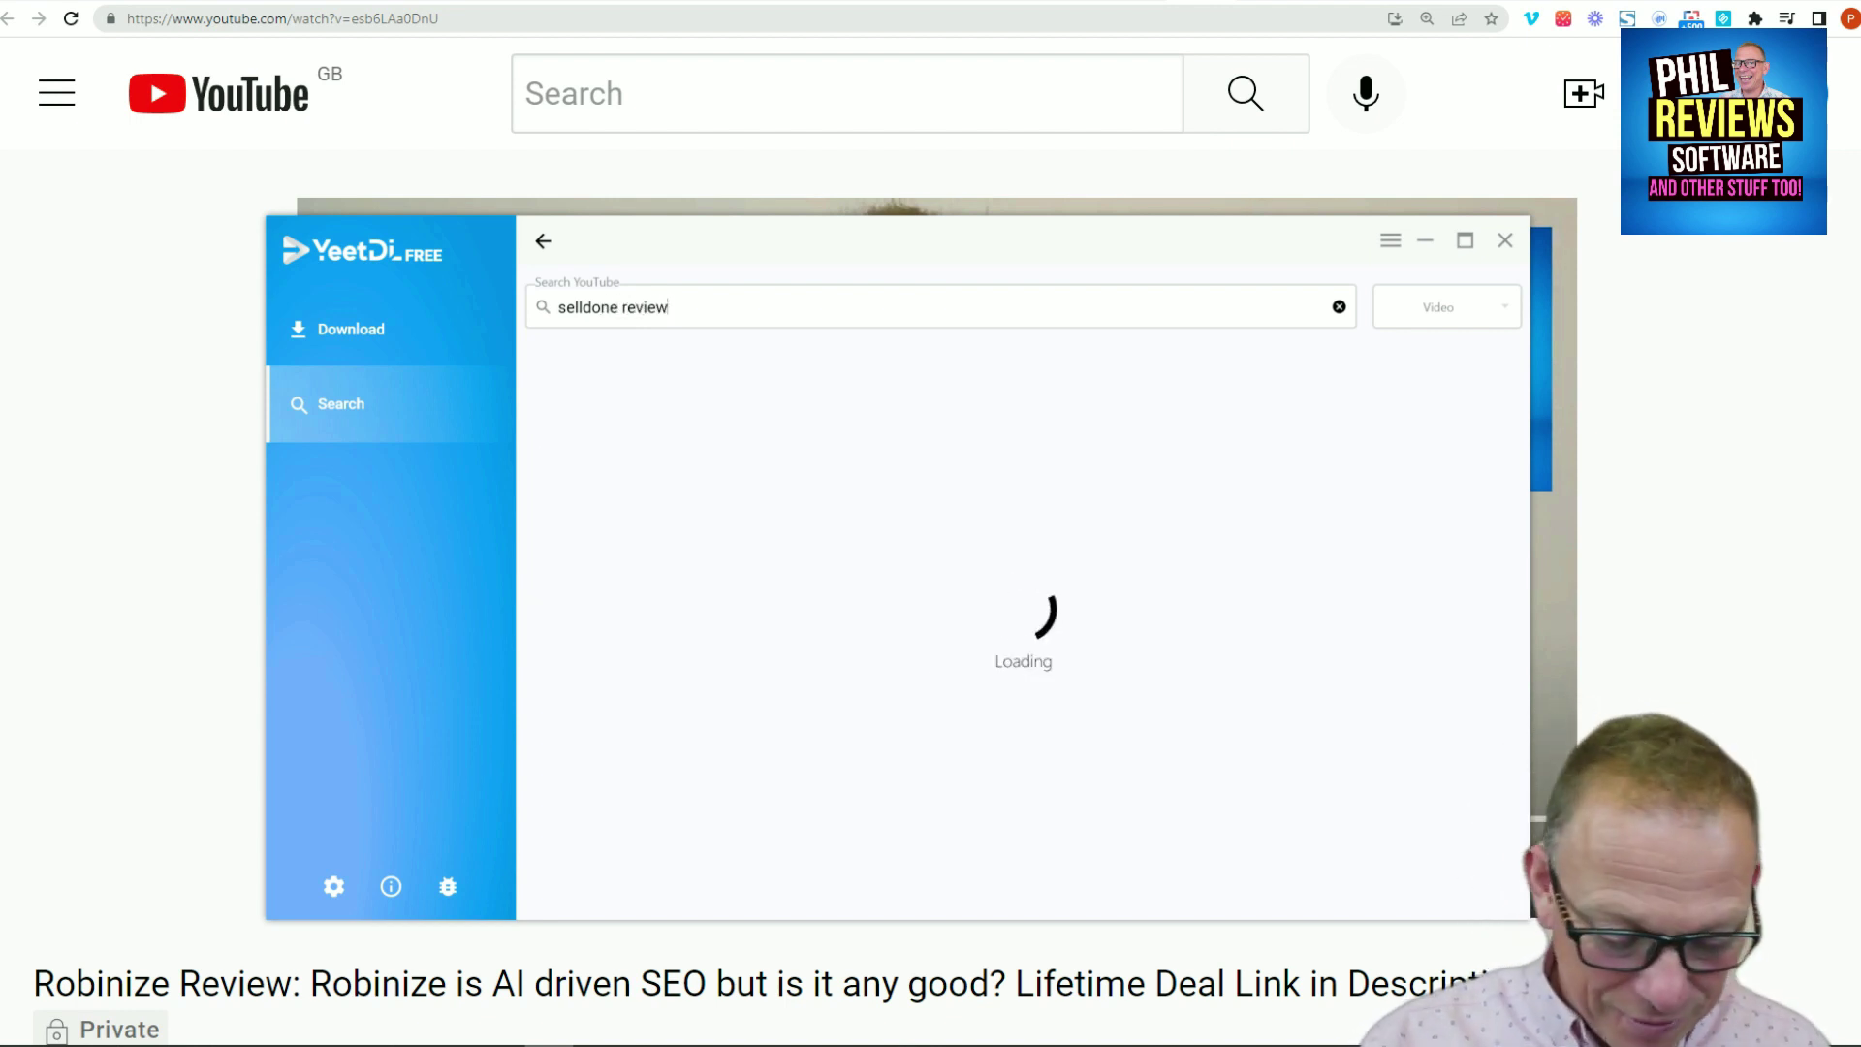
pyautogui.moveTo(902, 746)
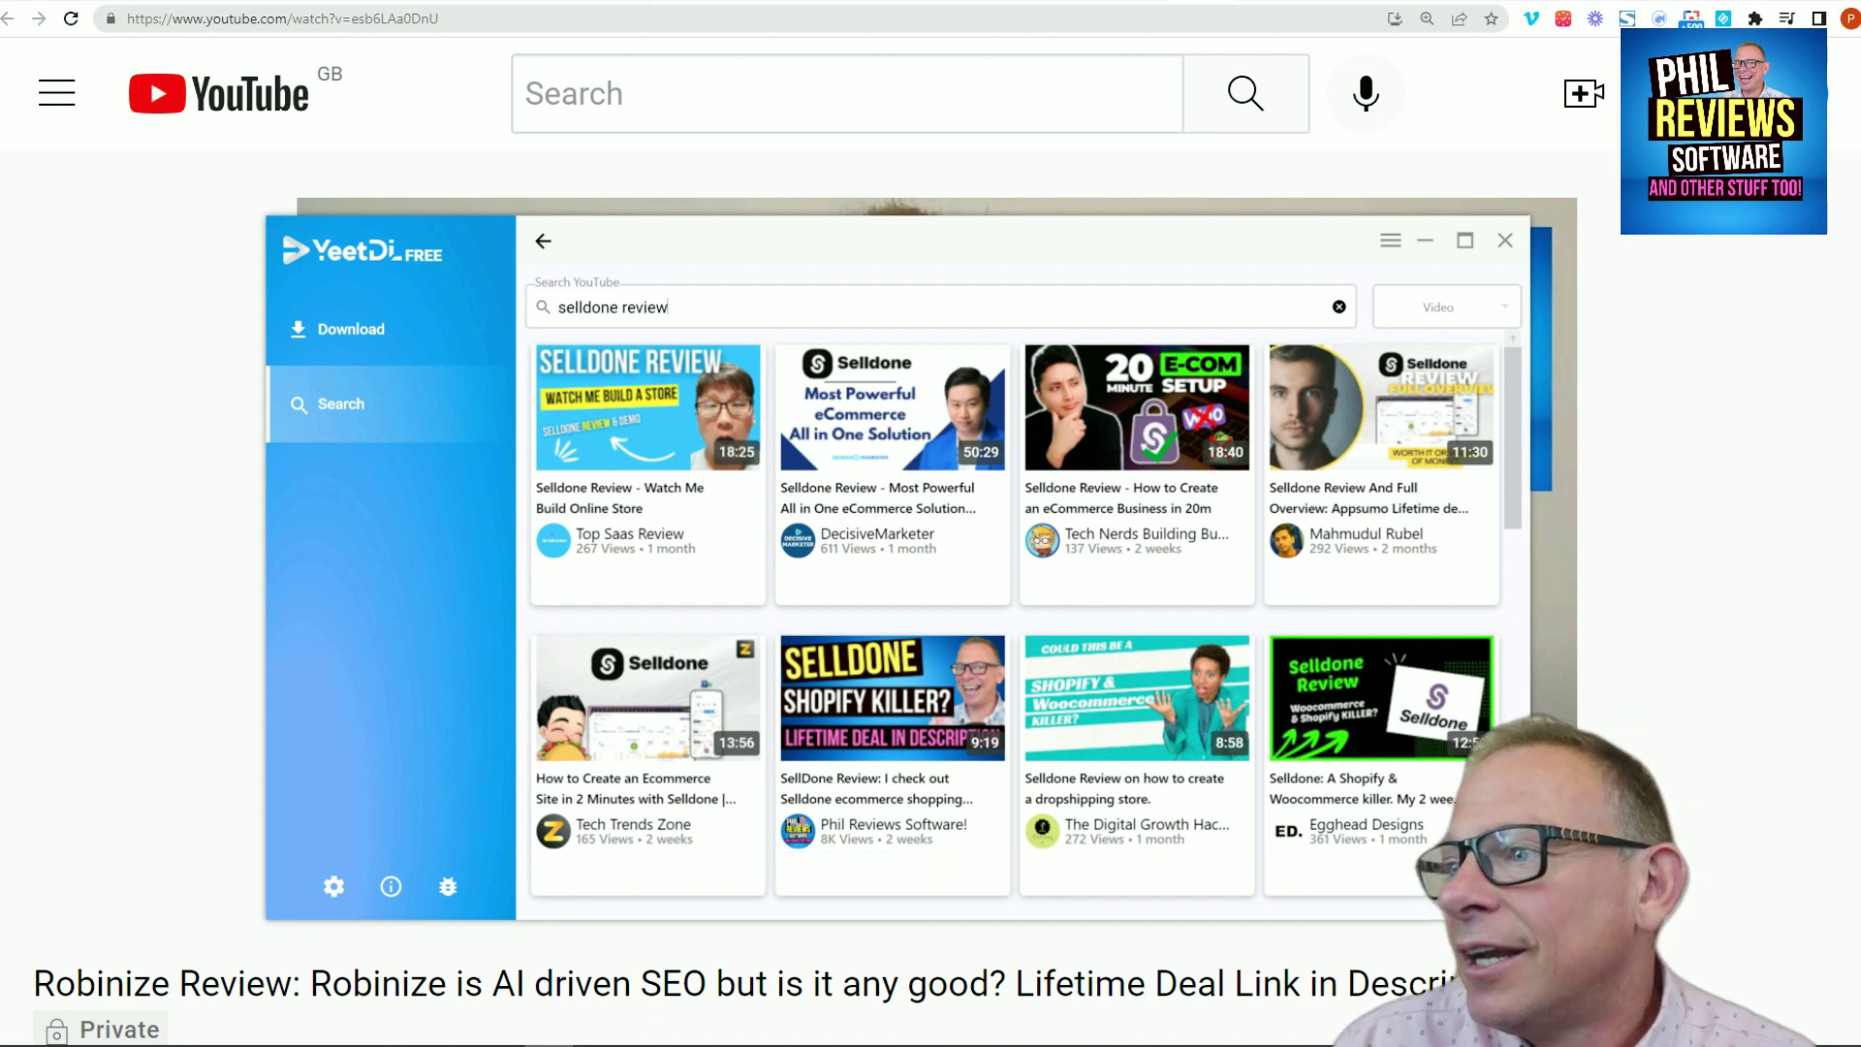
pyautogui.moveTo(741, 448)
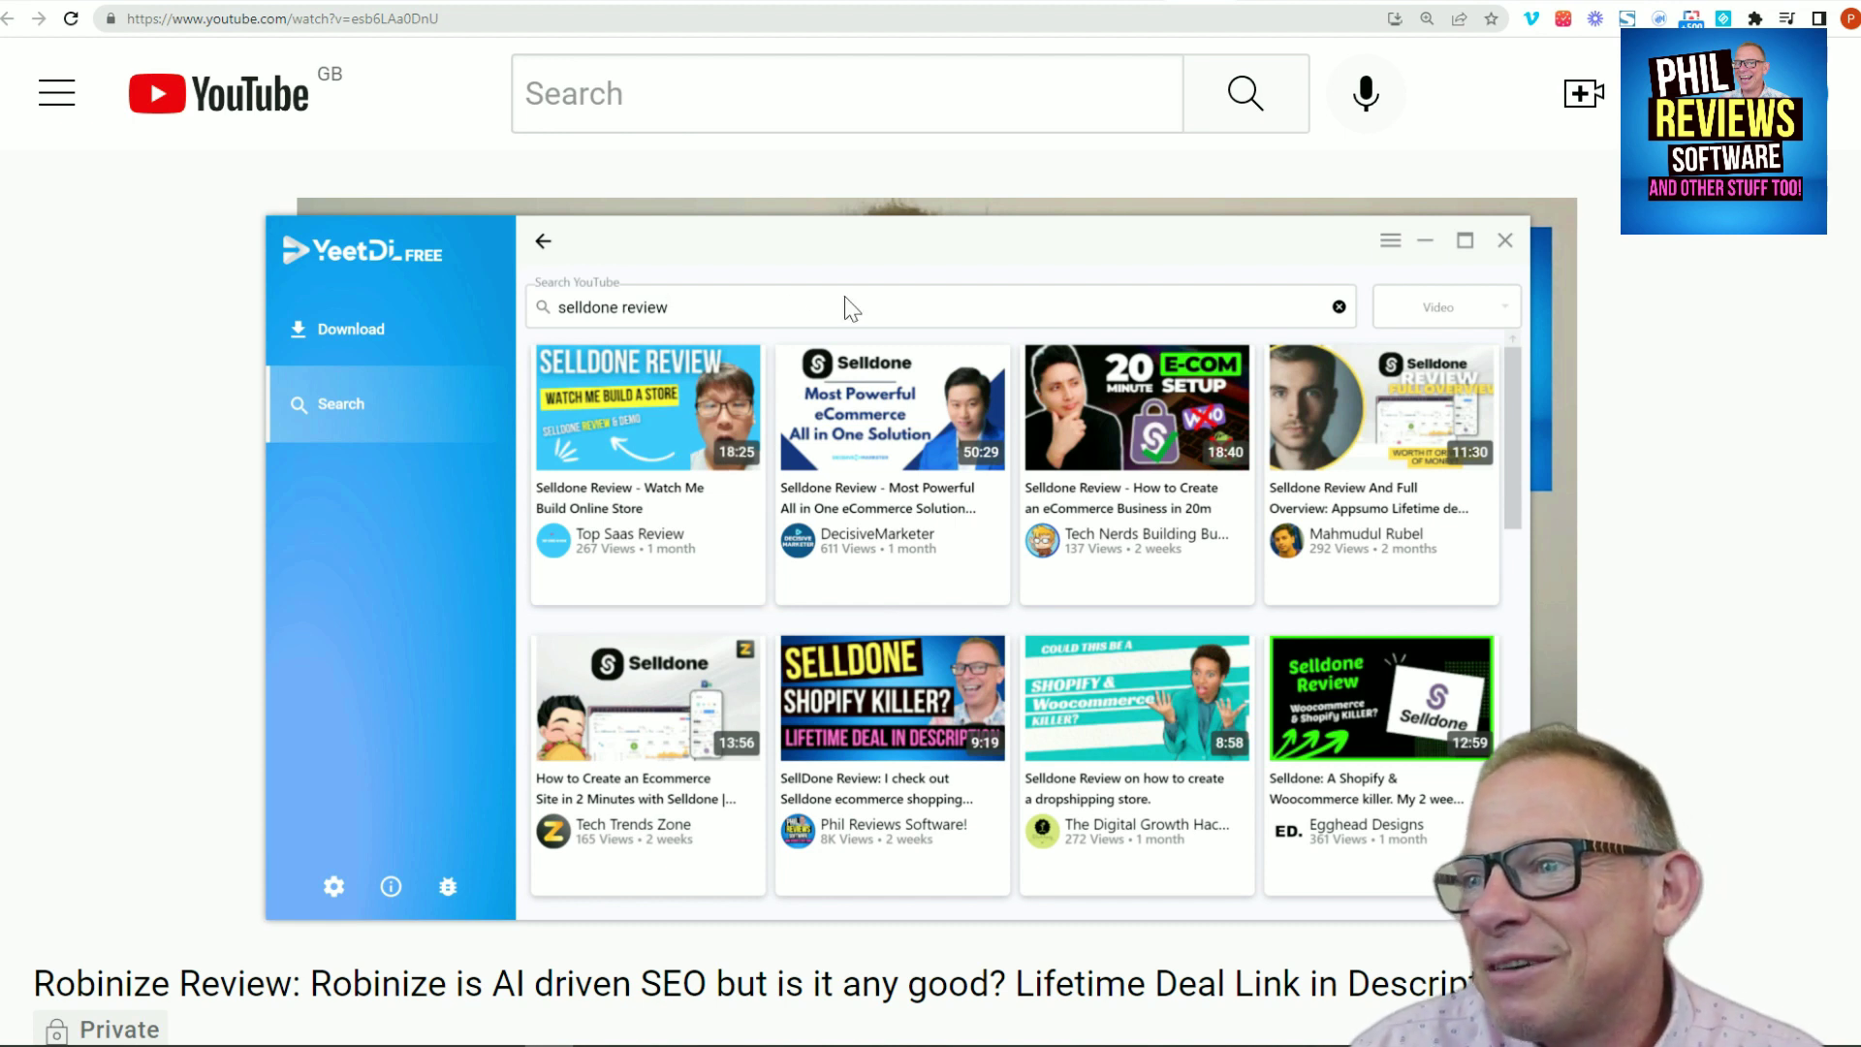
pyautogui.moveTo(959, 402)
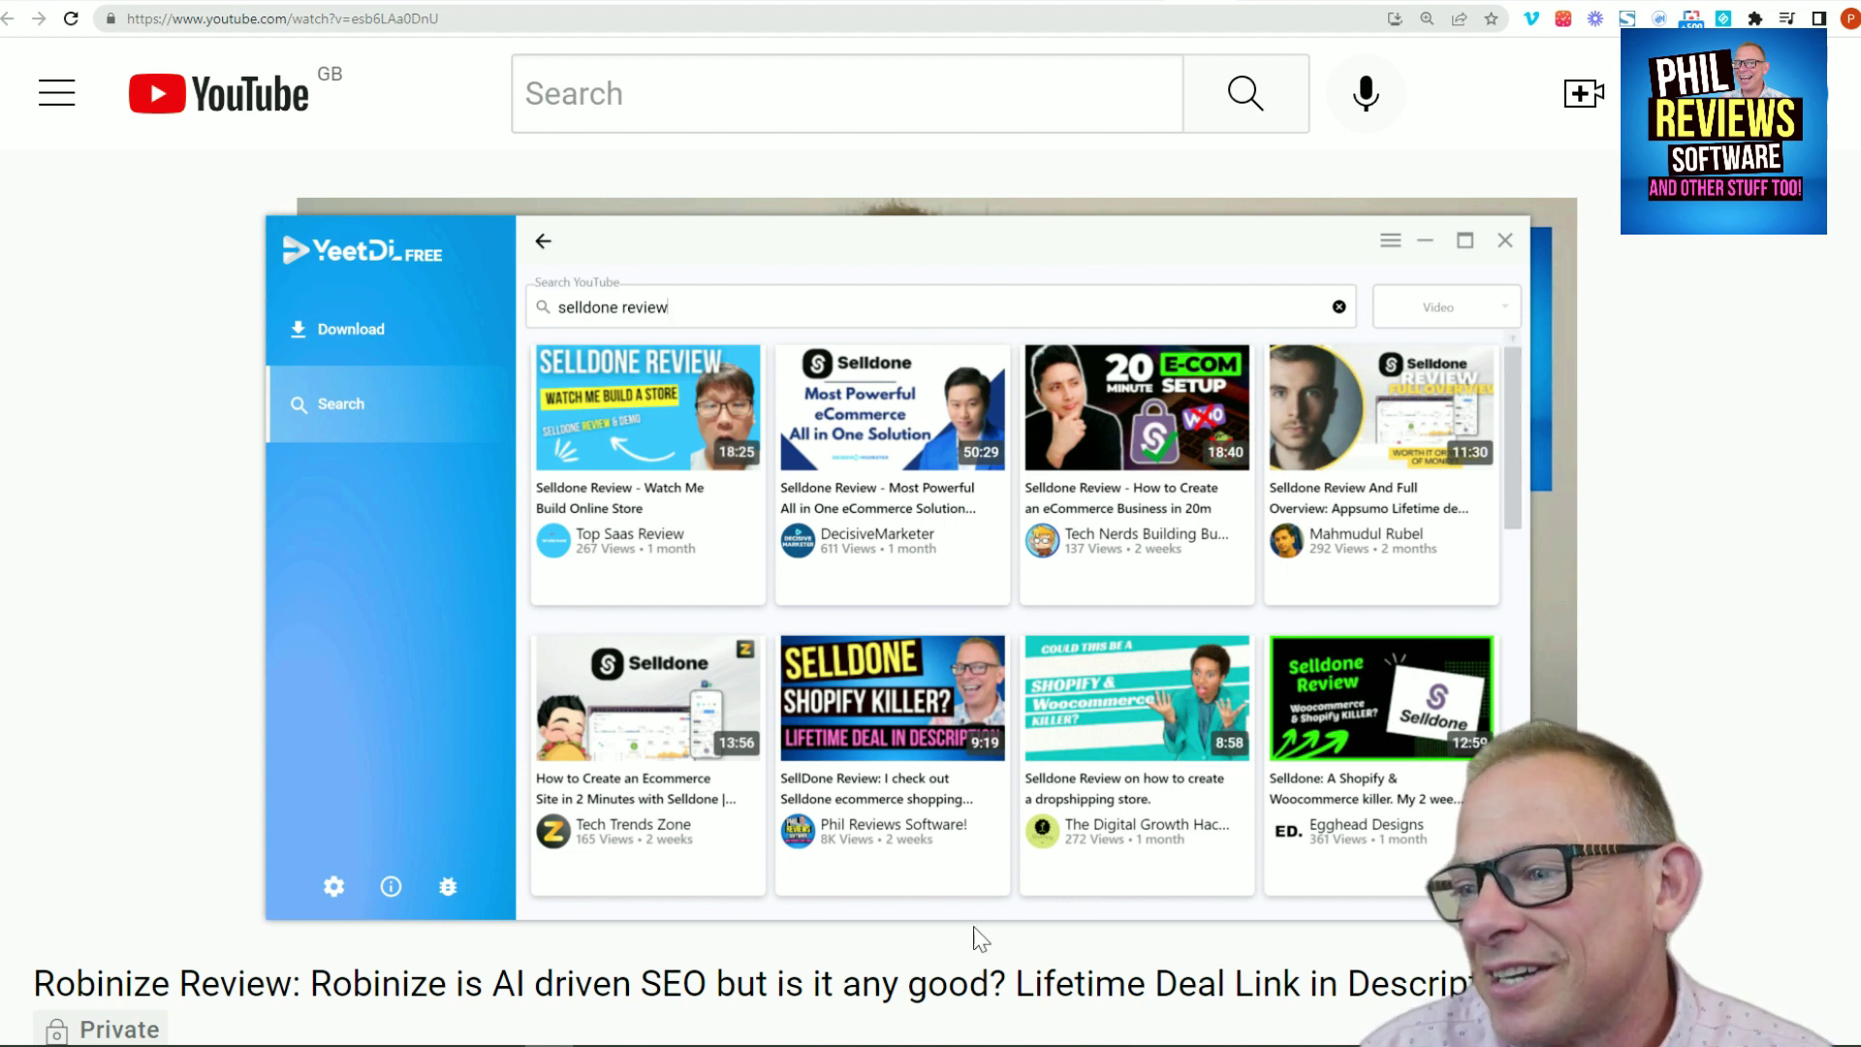
pyautogui.moveTo(642, 805)
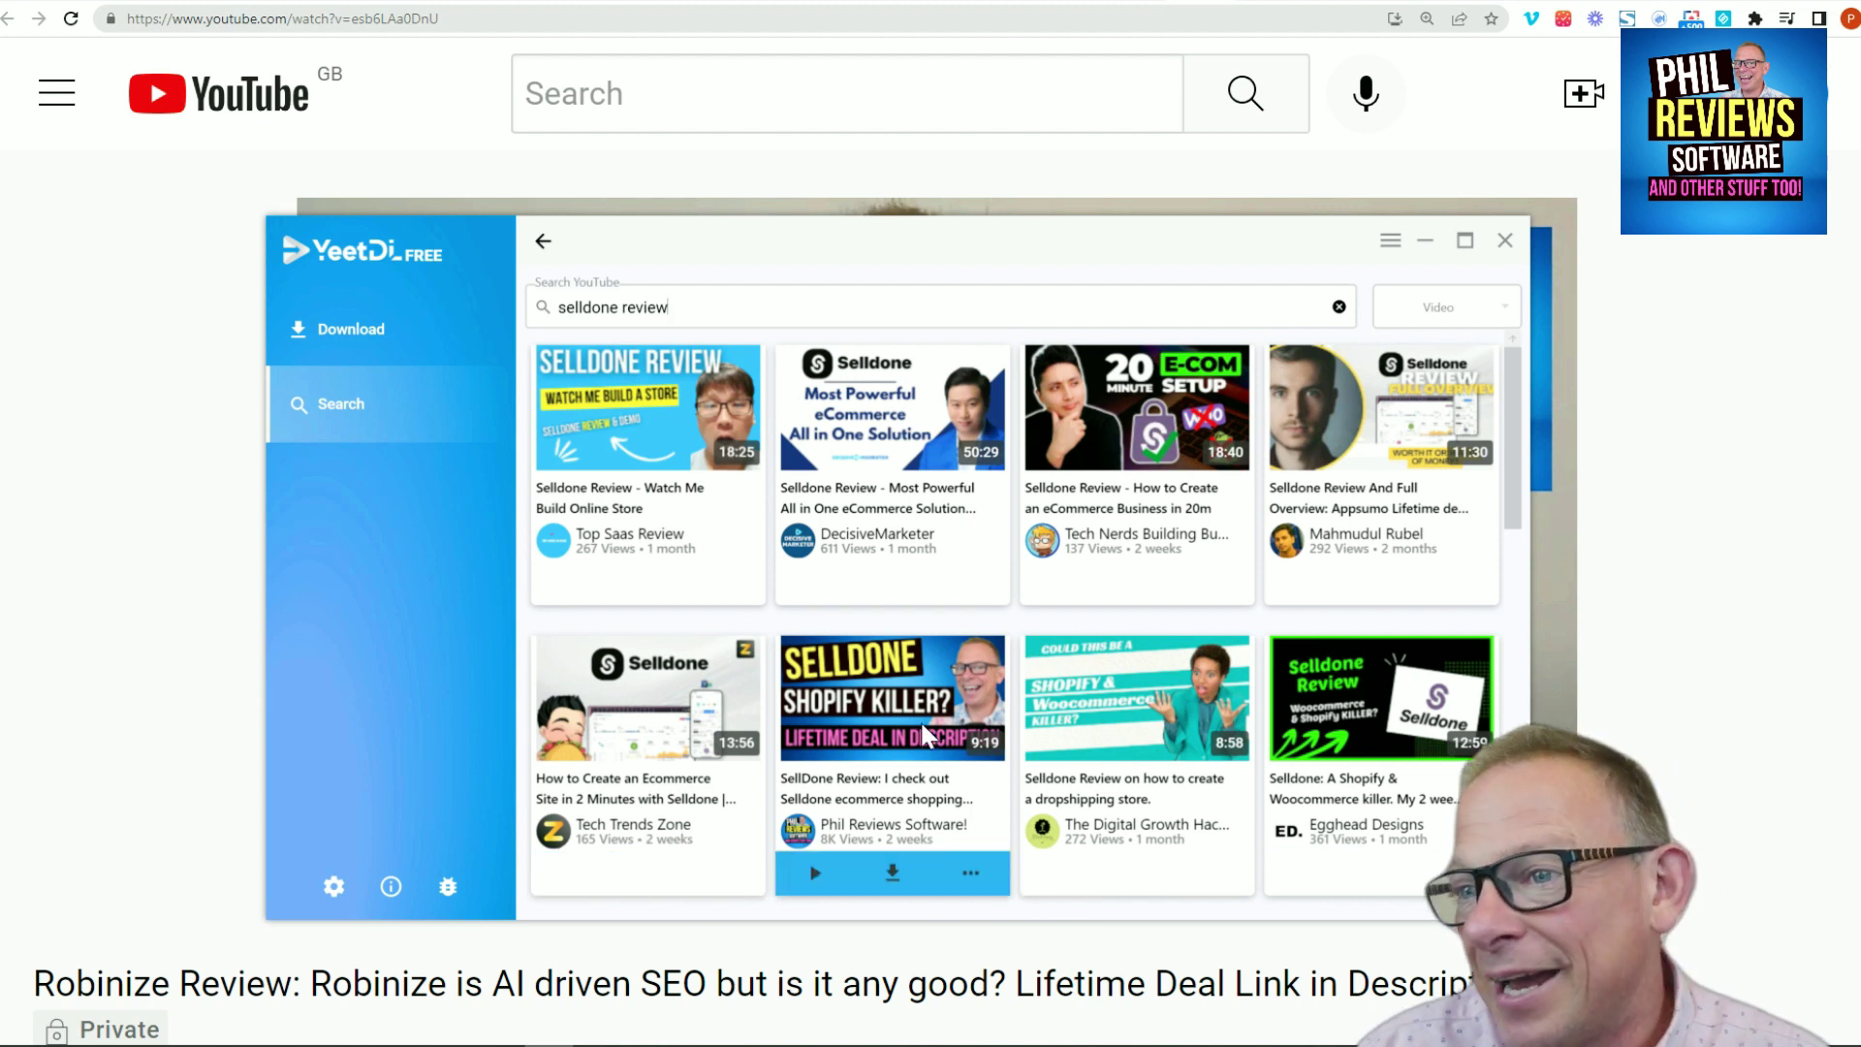
pyautogui.moveTo(607, 416)
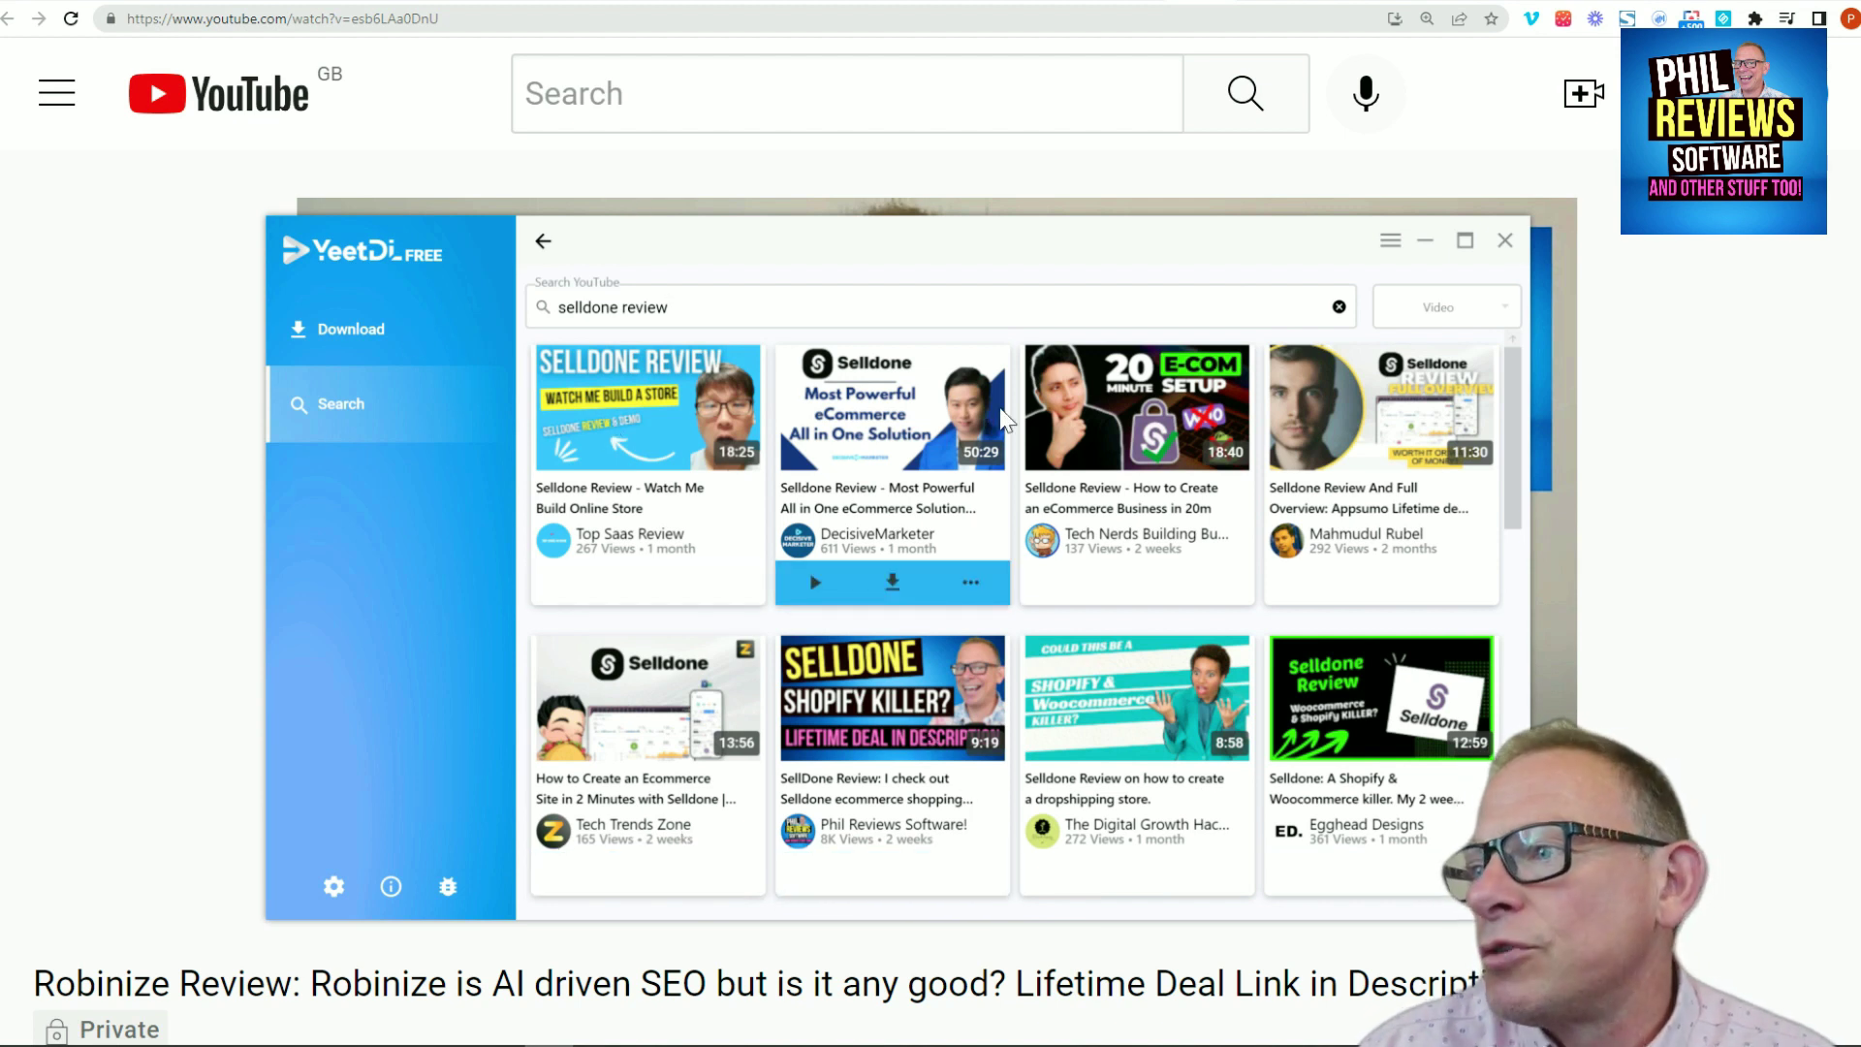
pyautogui.moveTo(1506, 369); pyautogui.dragTo(1528, 694)
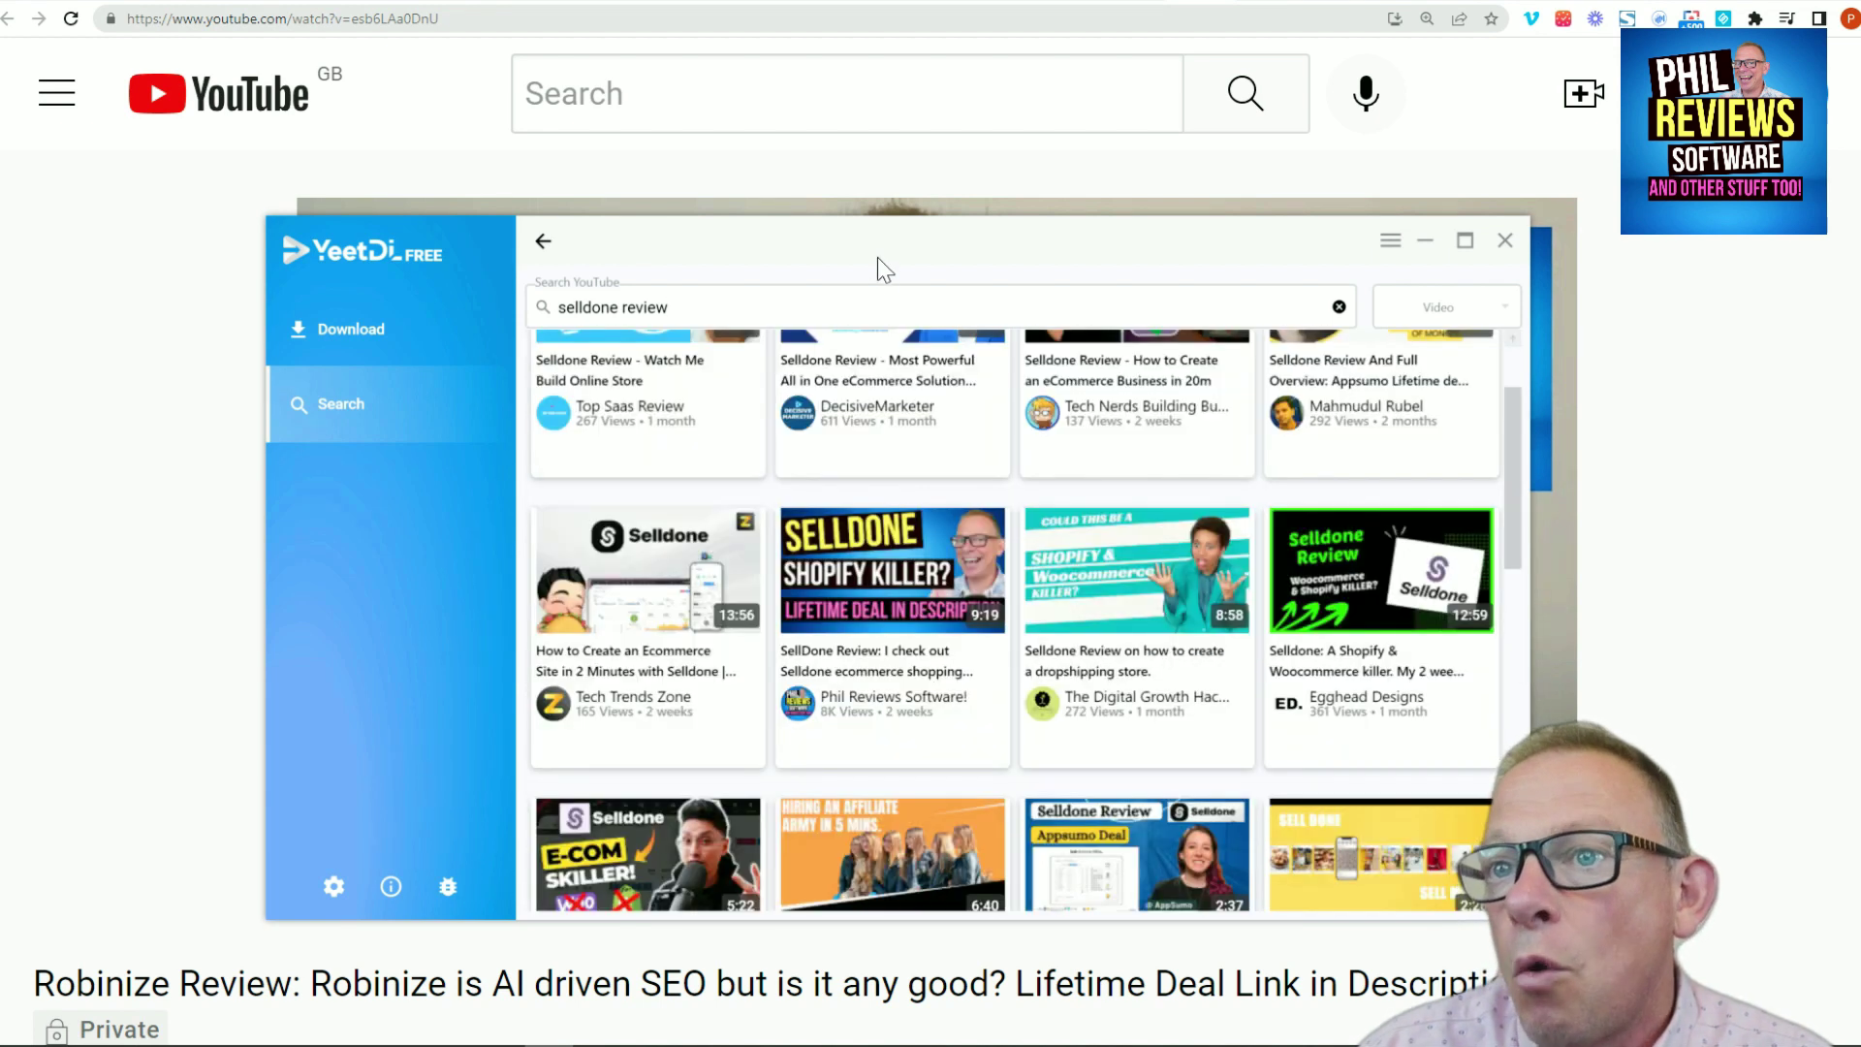
# Step: Check the SellDone Review video's download formats, then cancel the download dialog
pyautogui.moveTo(822, 717)
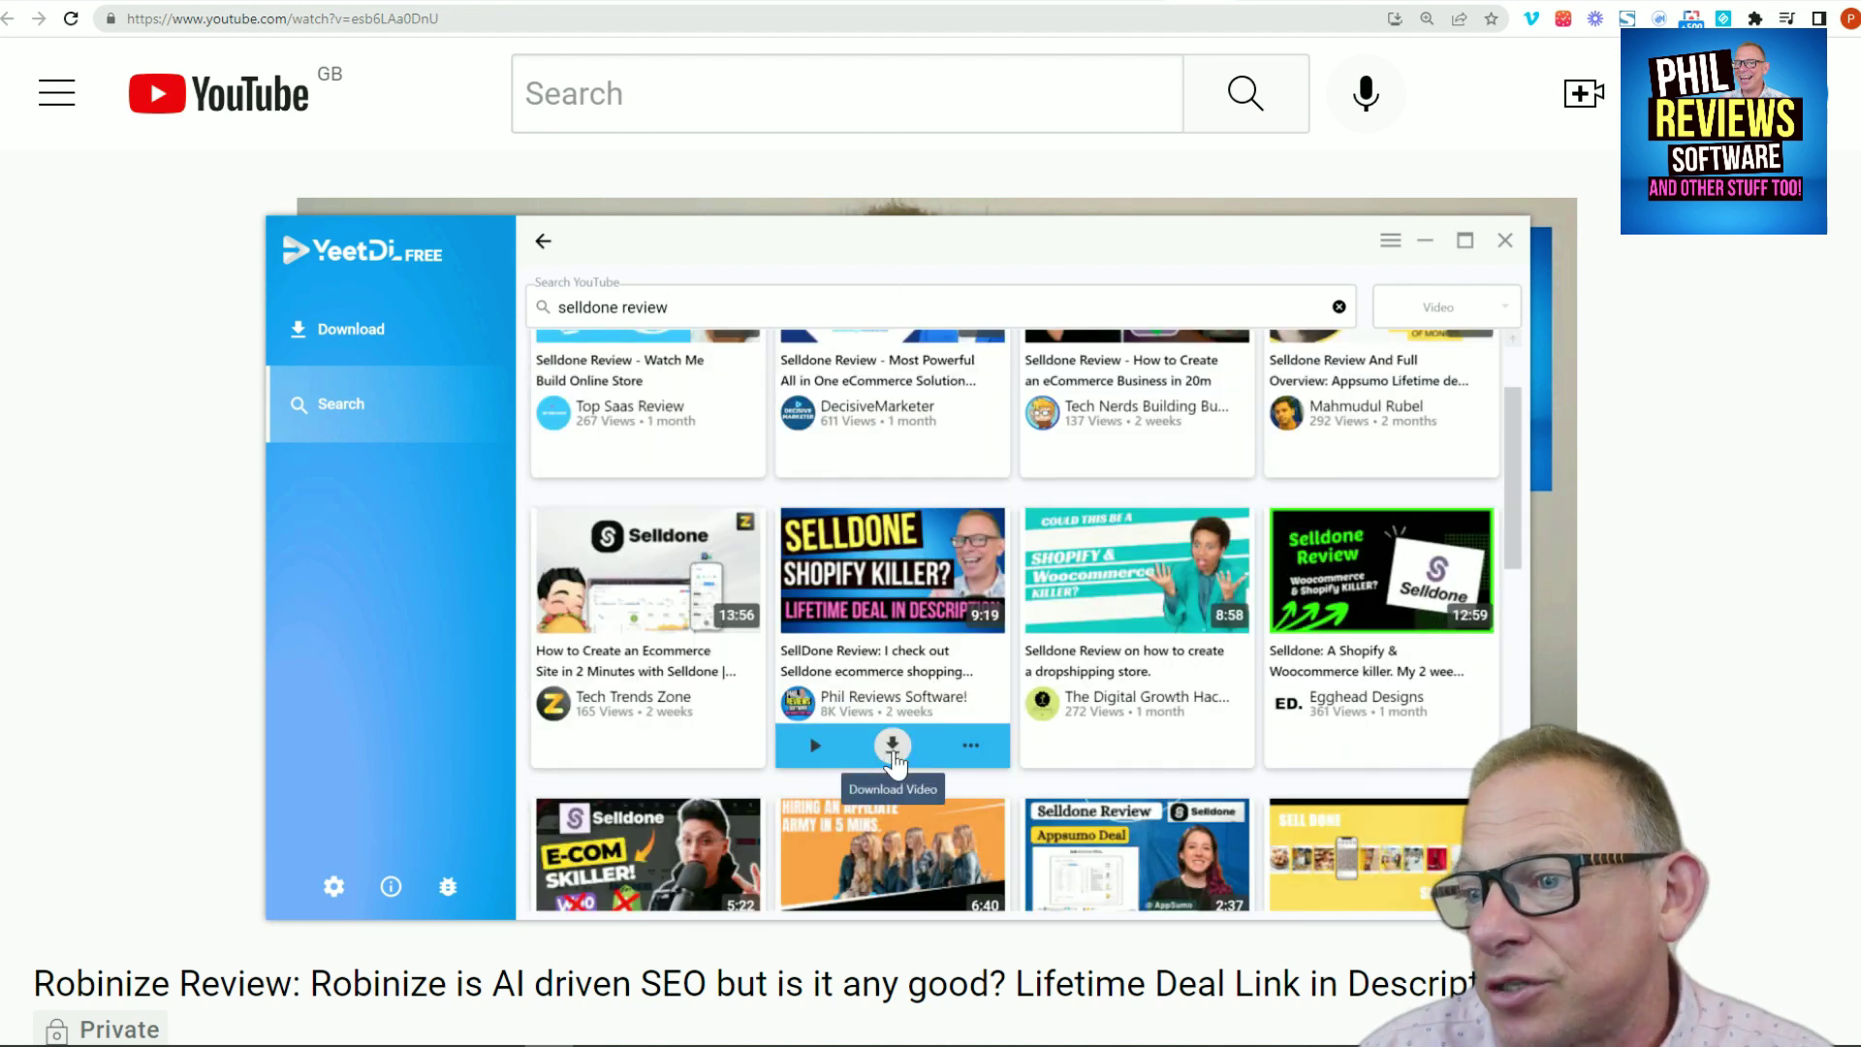
pyautogui.click(892, 747)
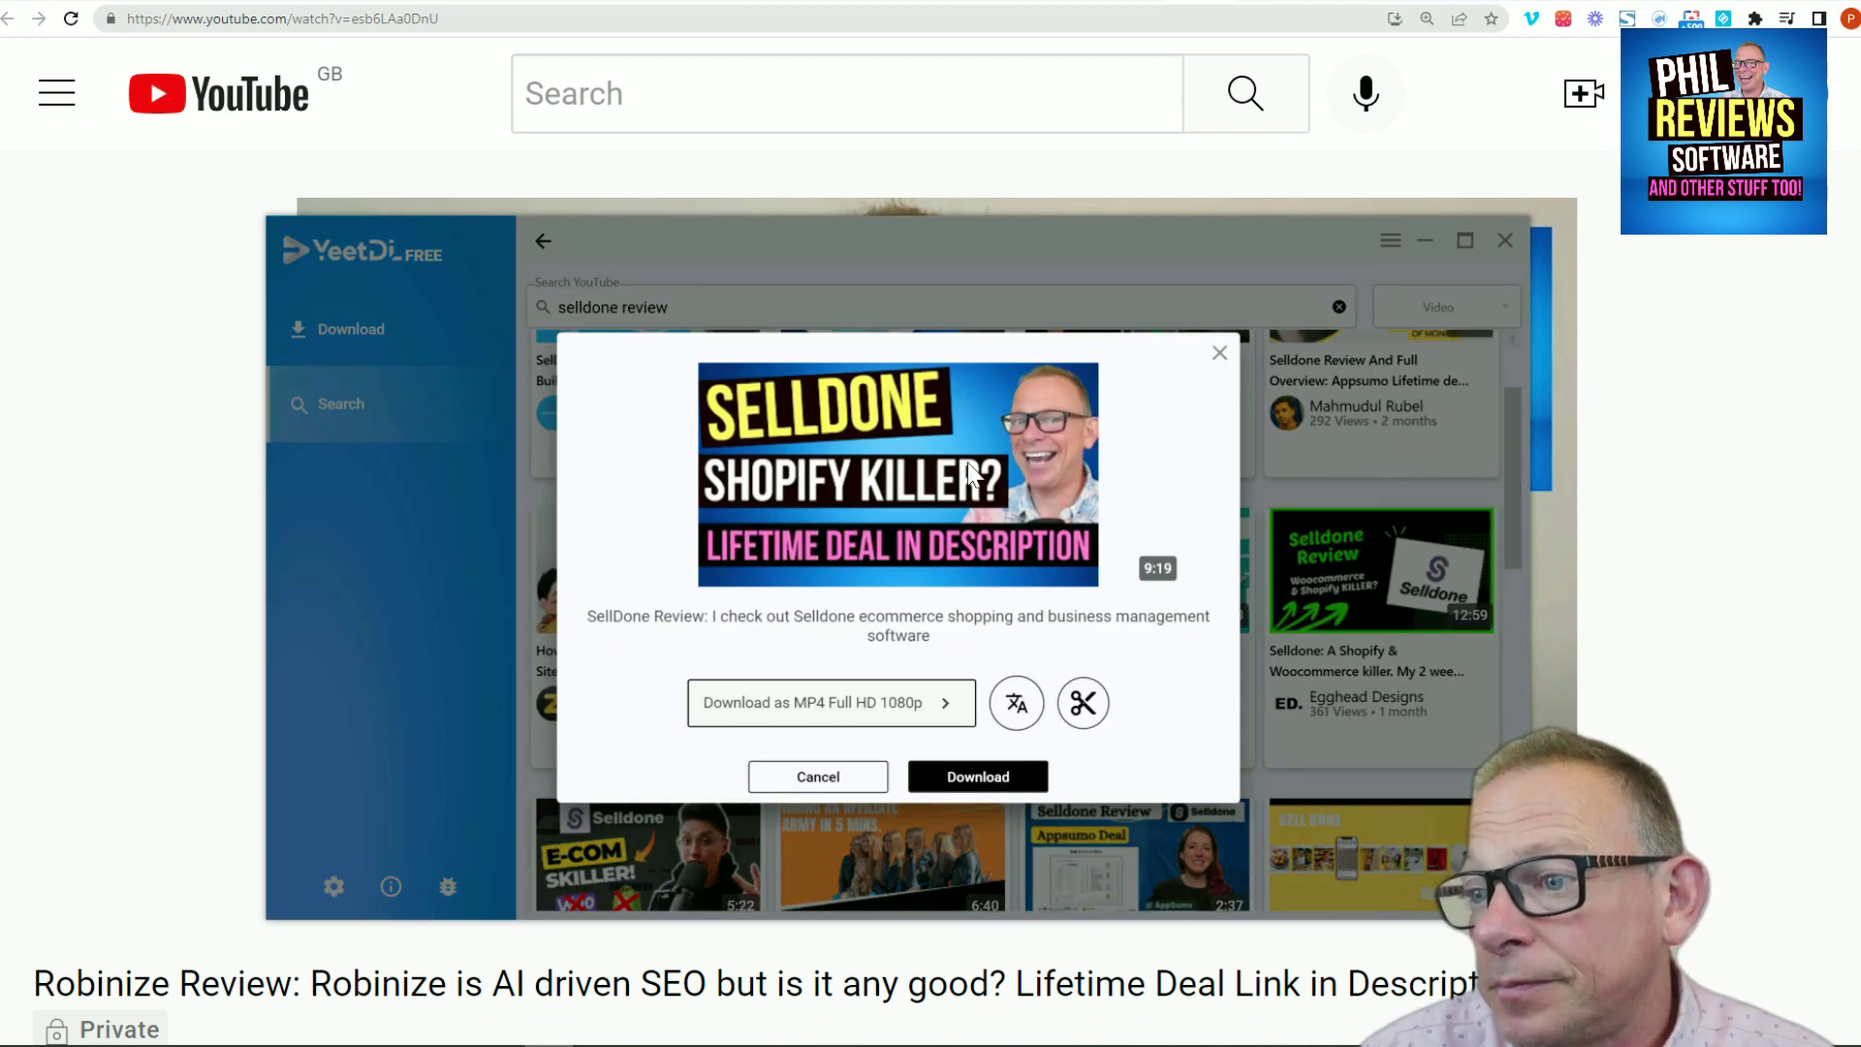
pyautogui.click(957, 700)
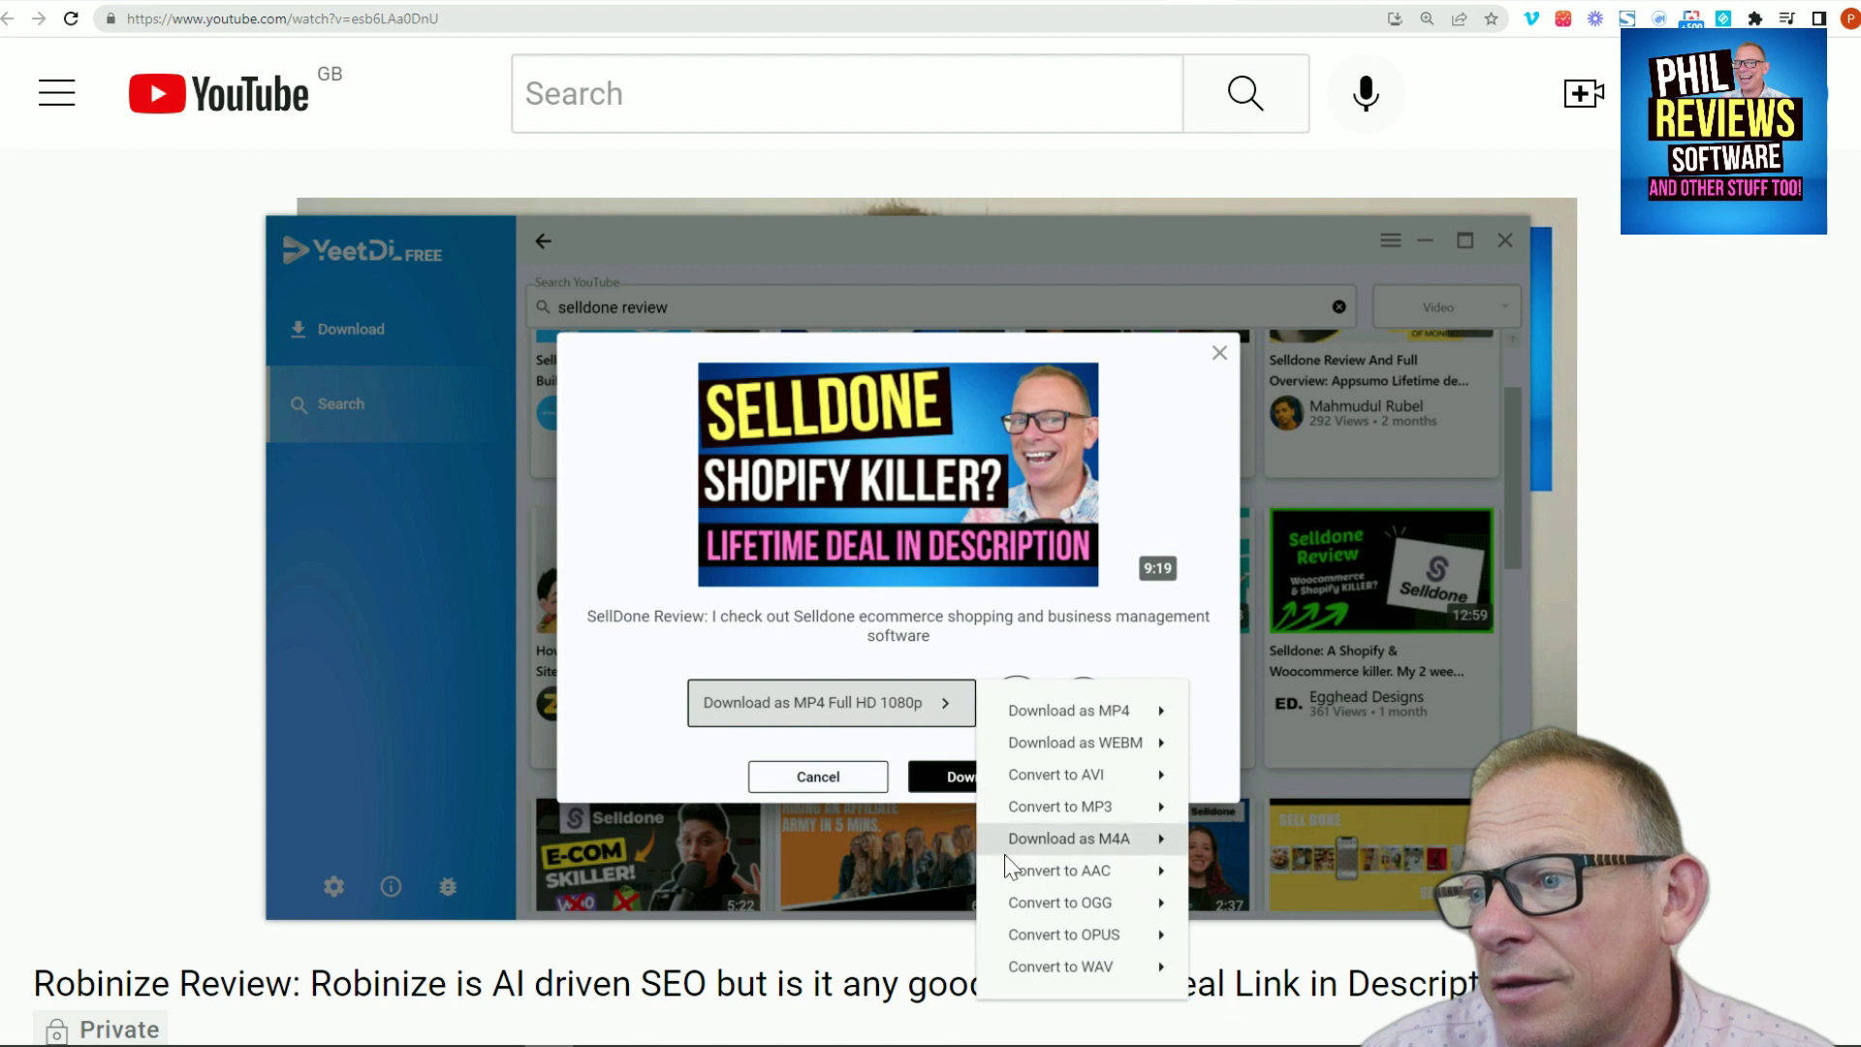
pyautogui.click(1216, 355)
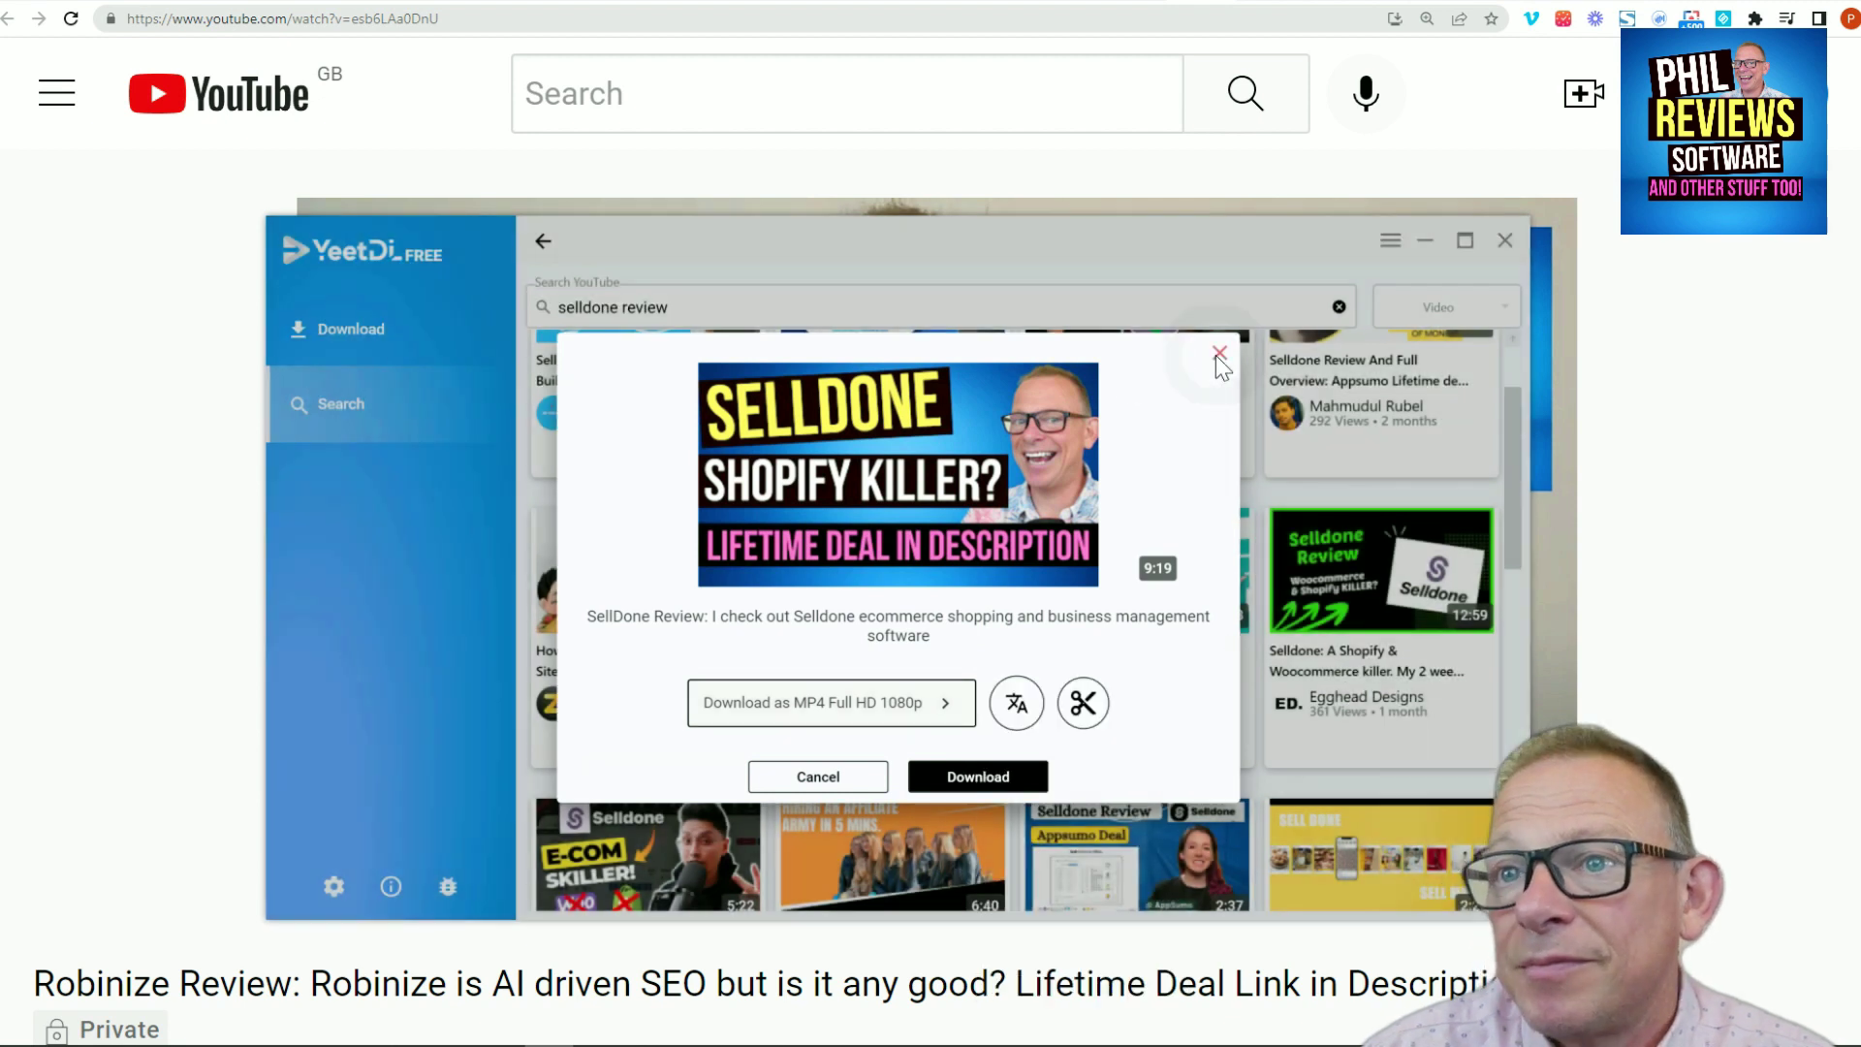
pyautogui.click(1215, 355)
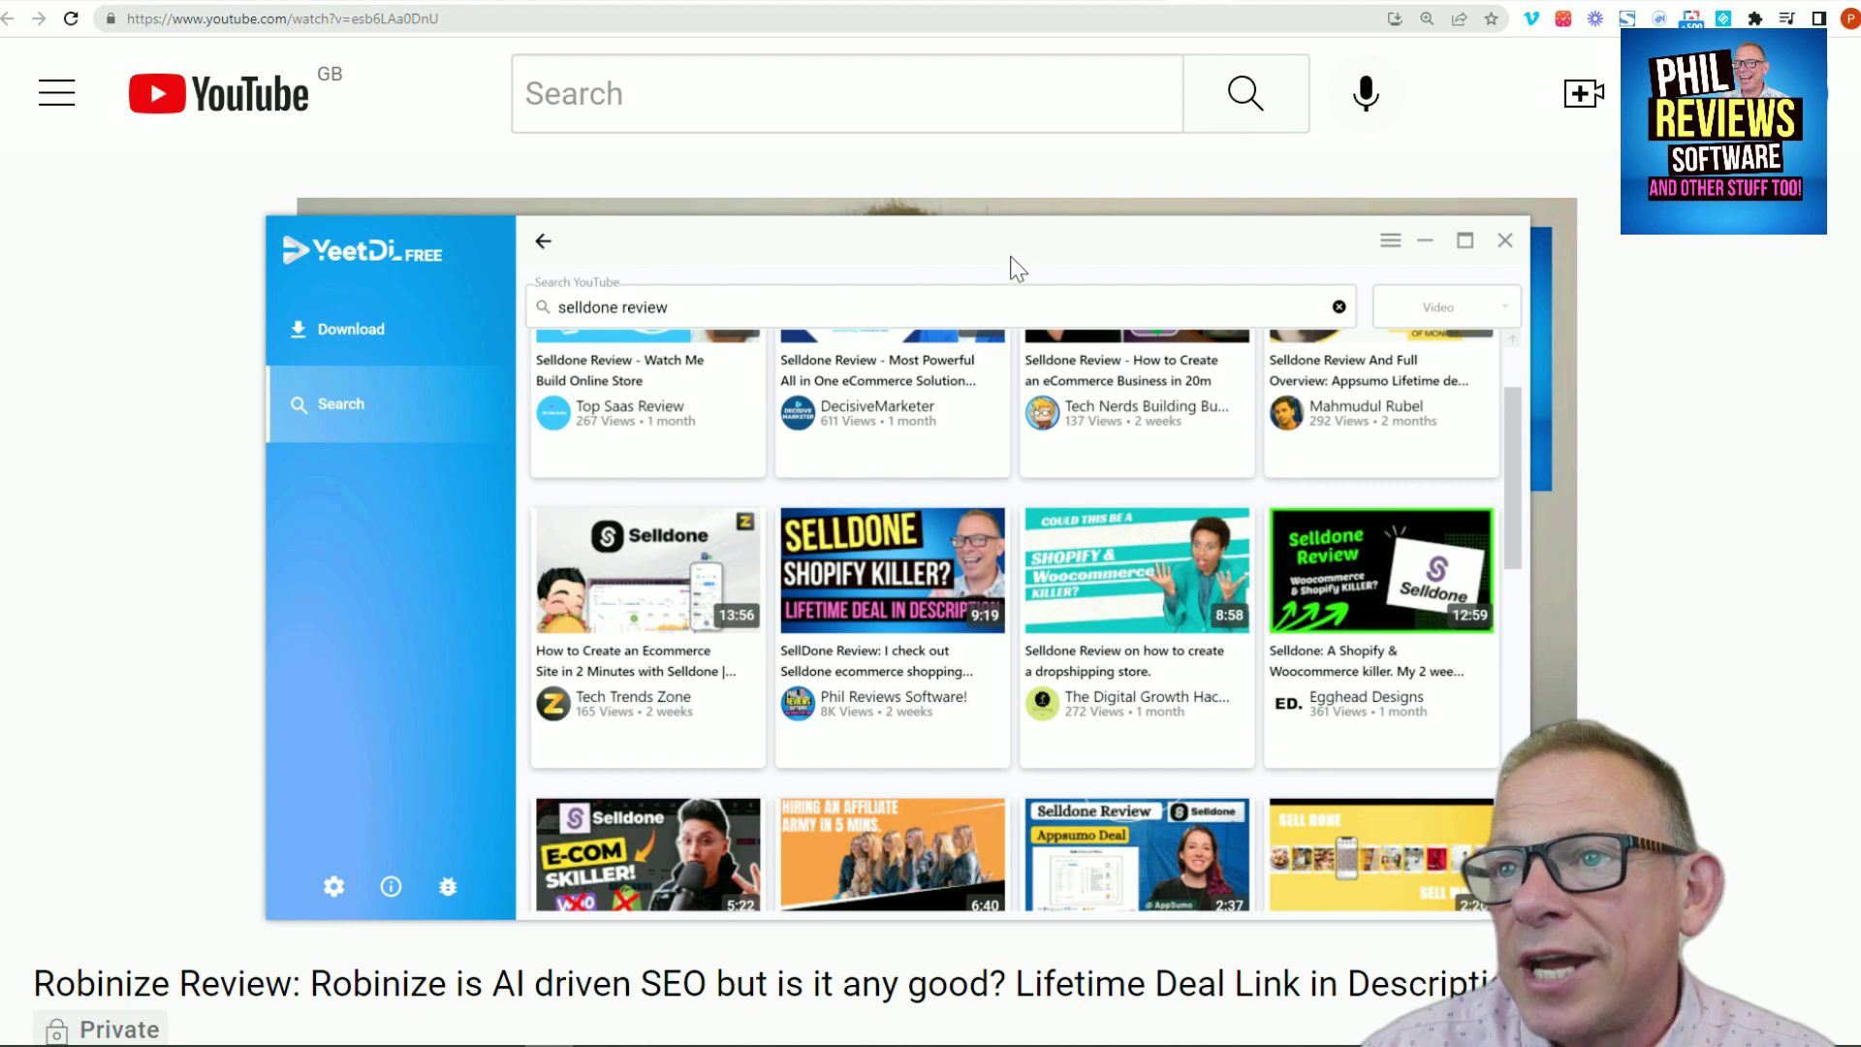
# Step: View the About and Report a Problem pages, then close YeetDL
pyautogui.moveTo(933, 254); pyautogui.dragTo(936, 233)
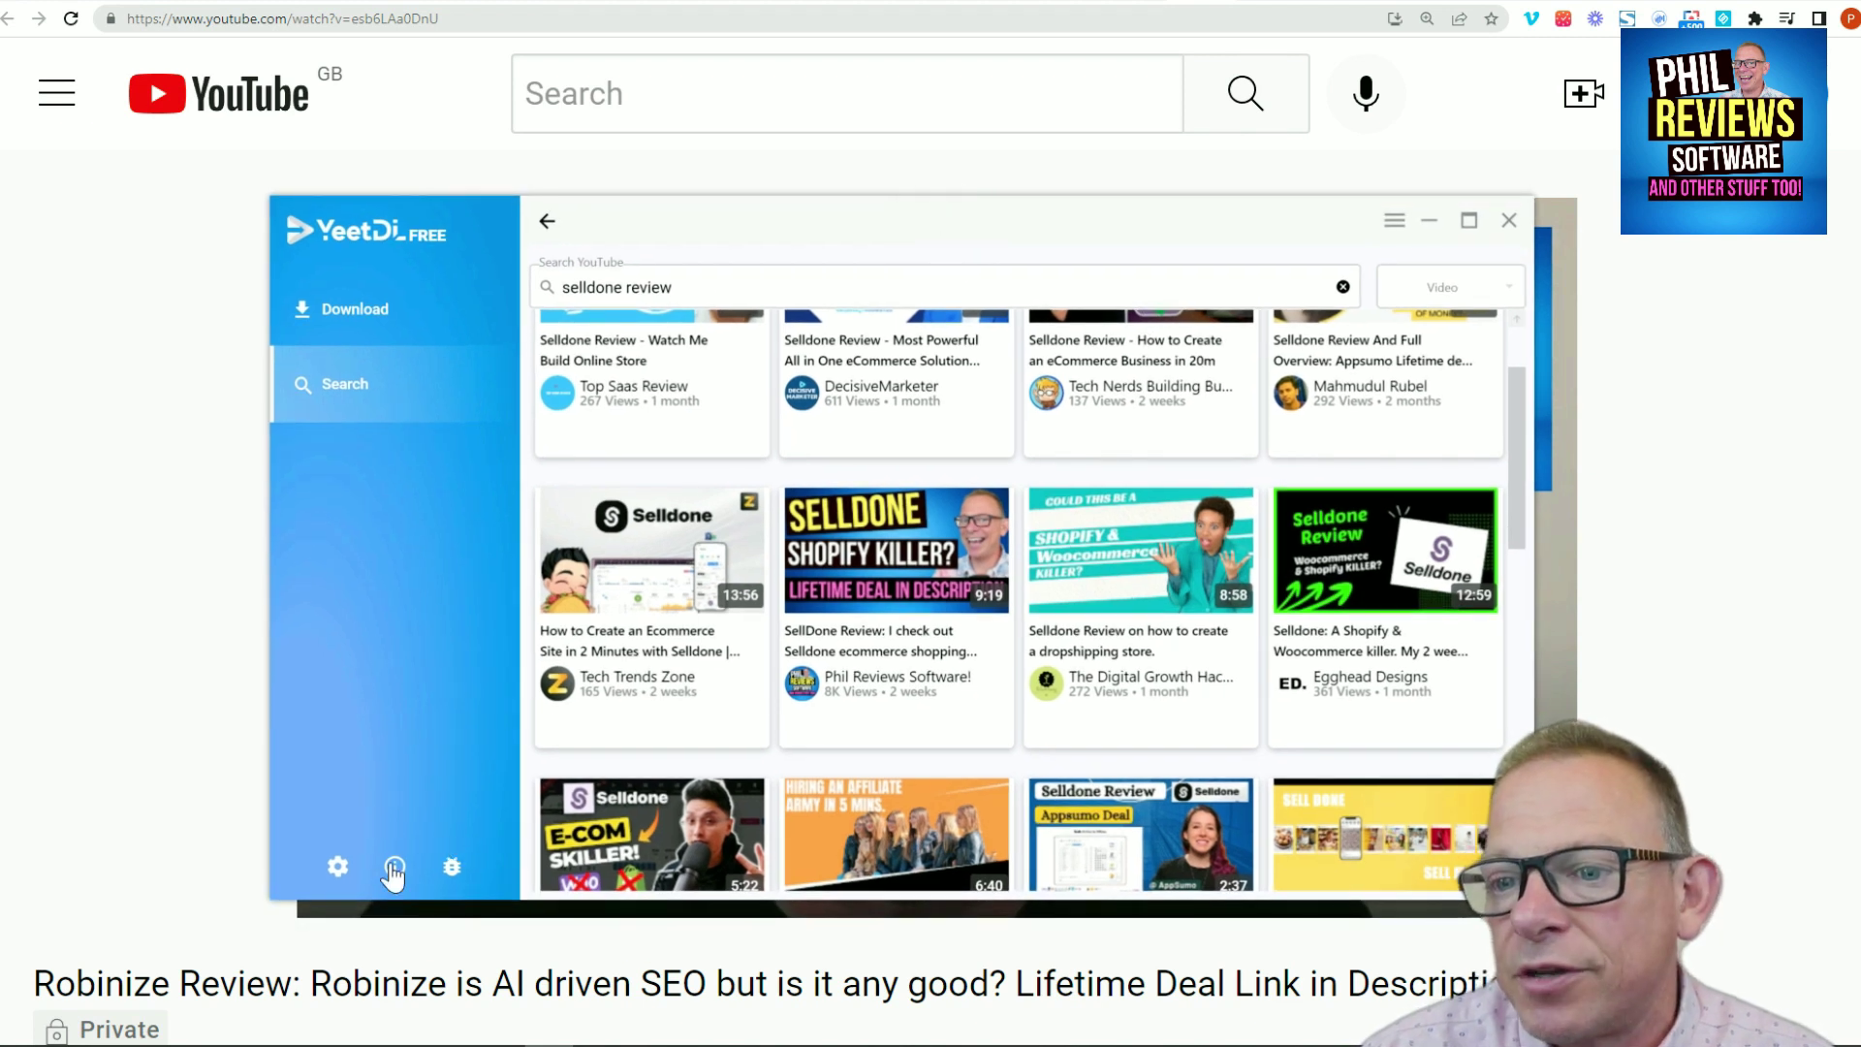
pyautogui.click(394, 869)
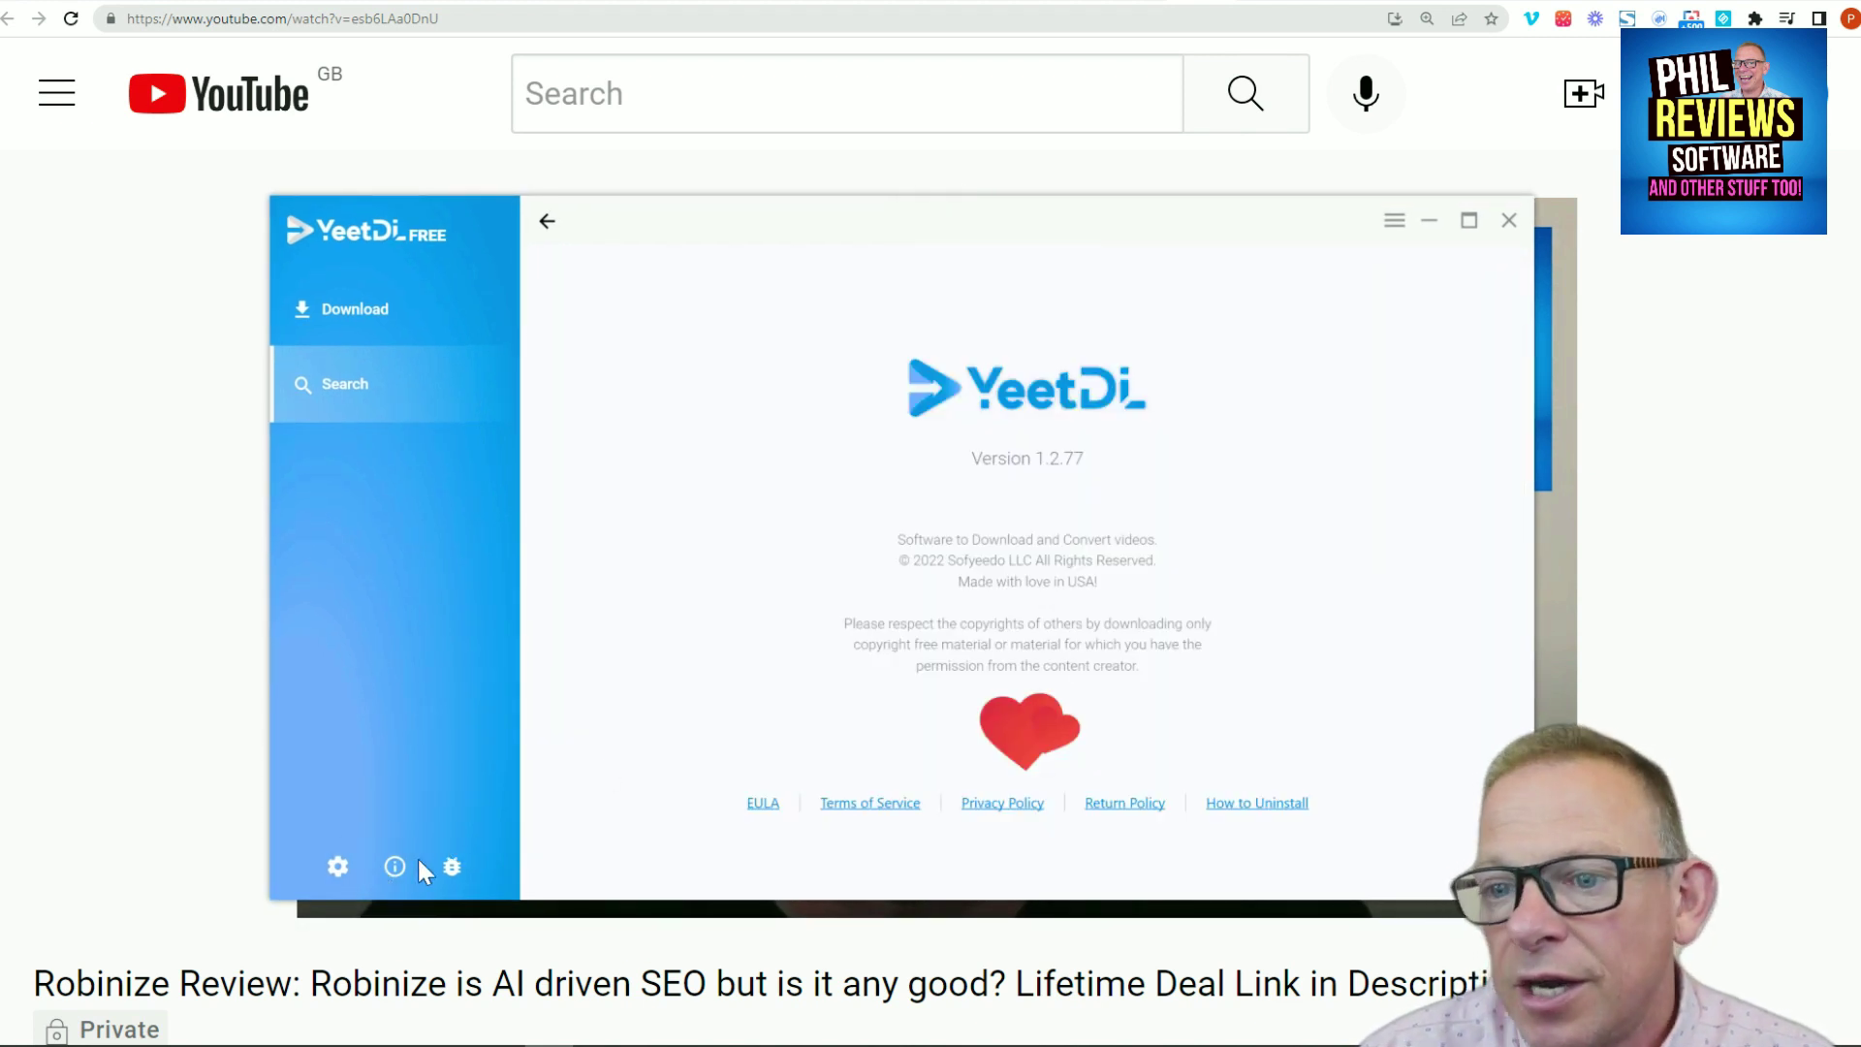
pyautogui.click(450, 867)
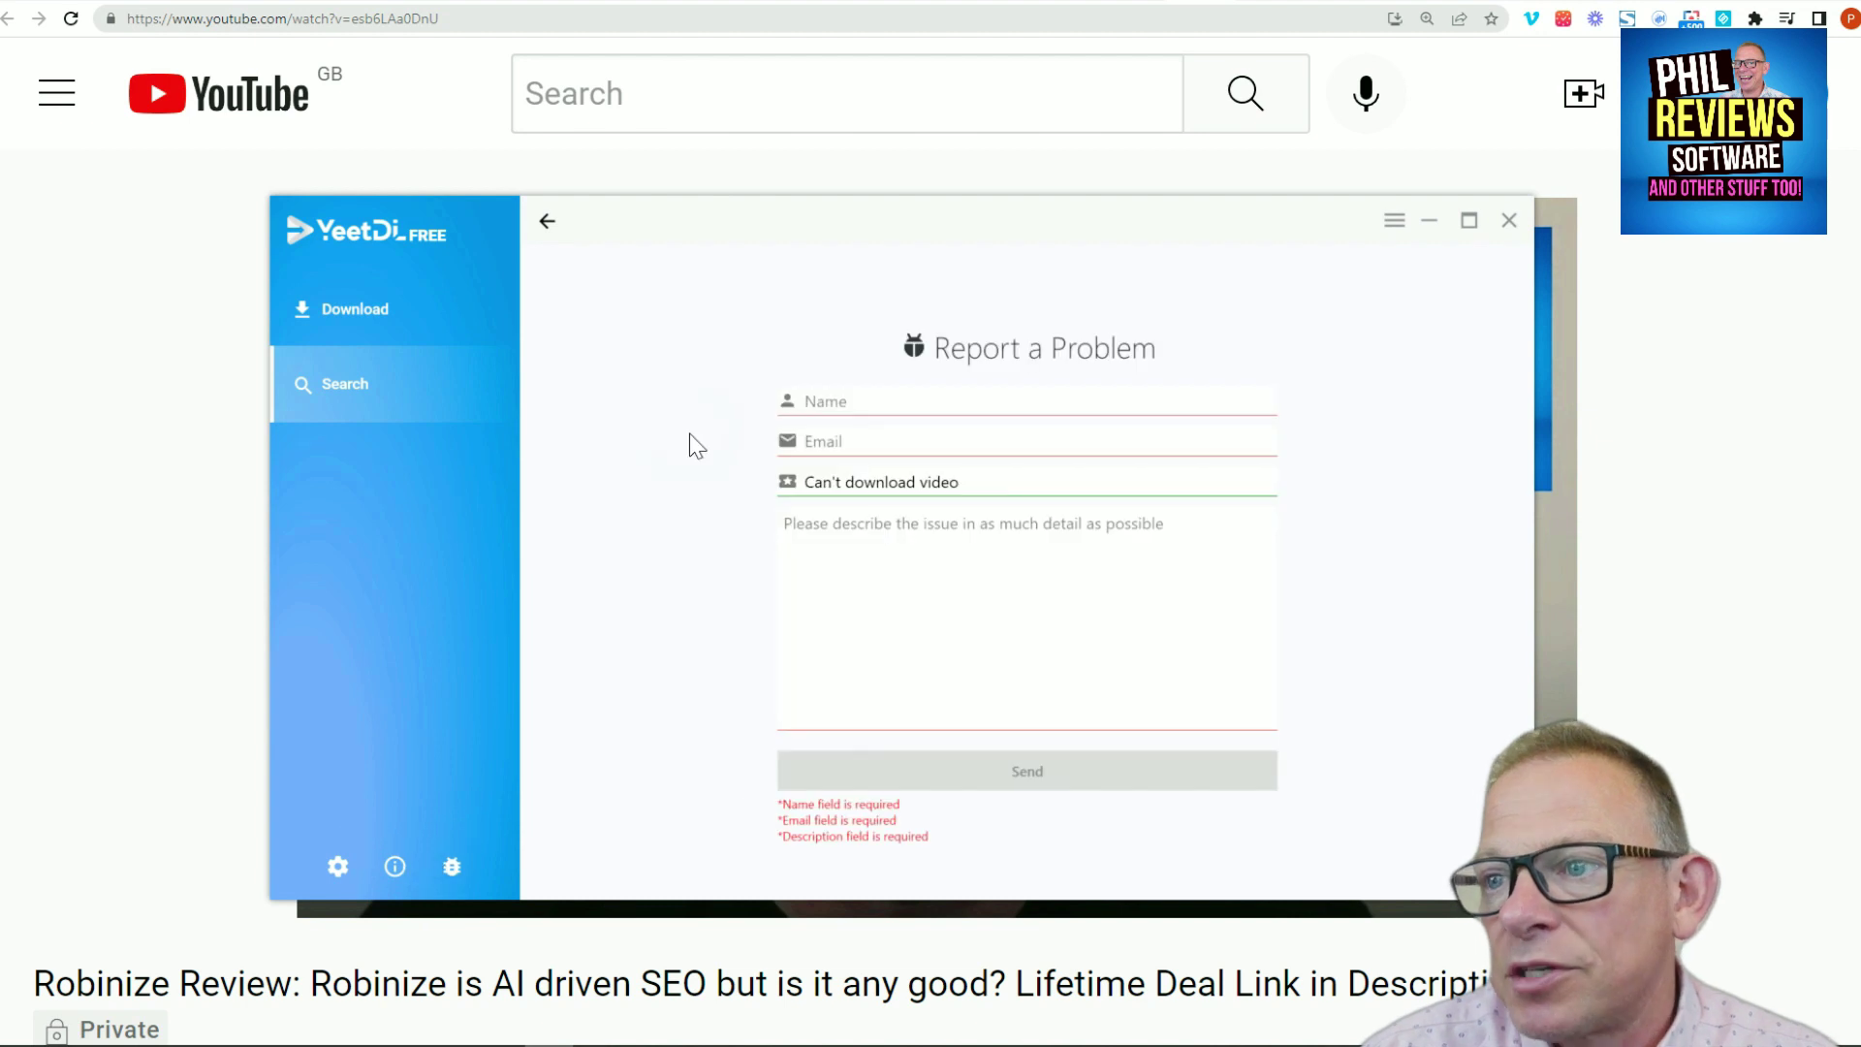
pyautogui.click(1507, 222)
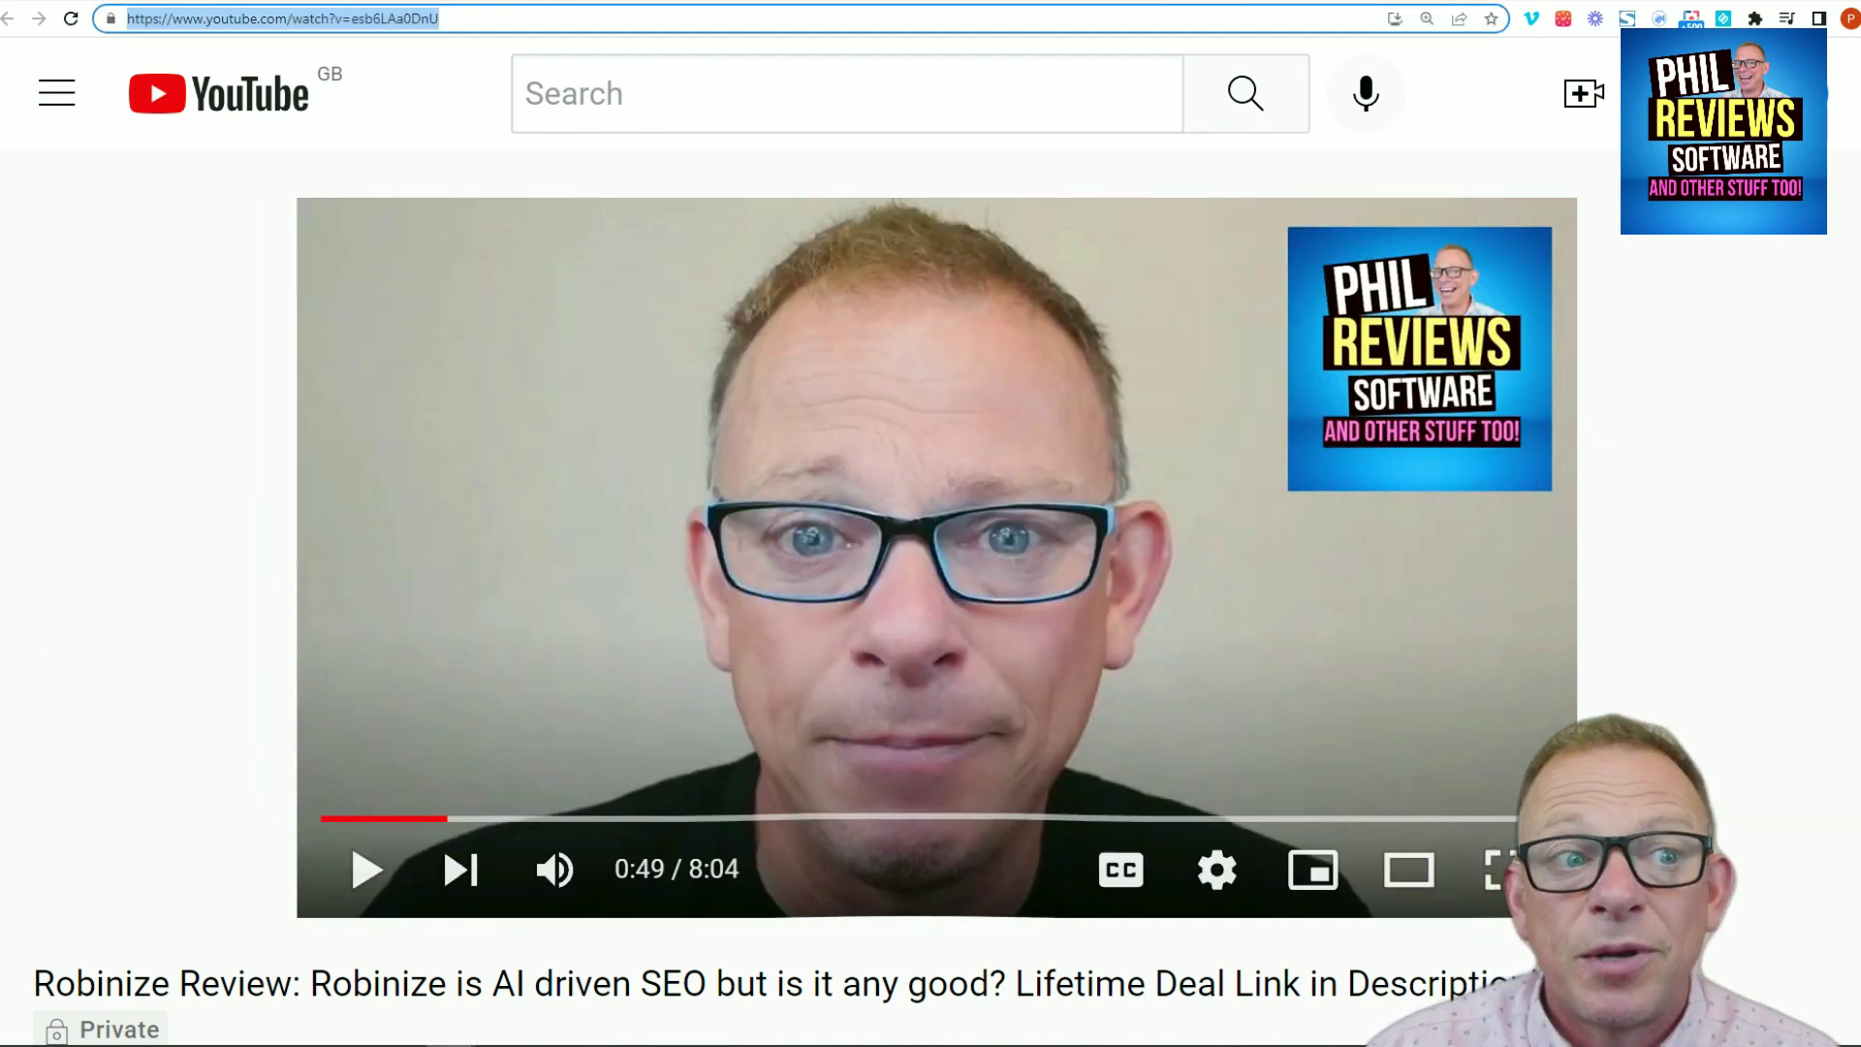